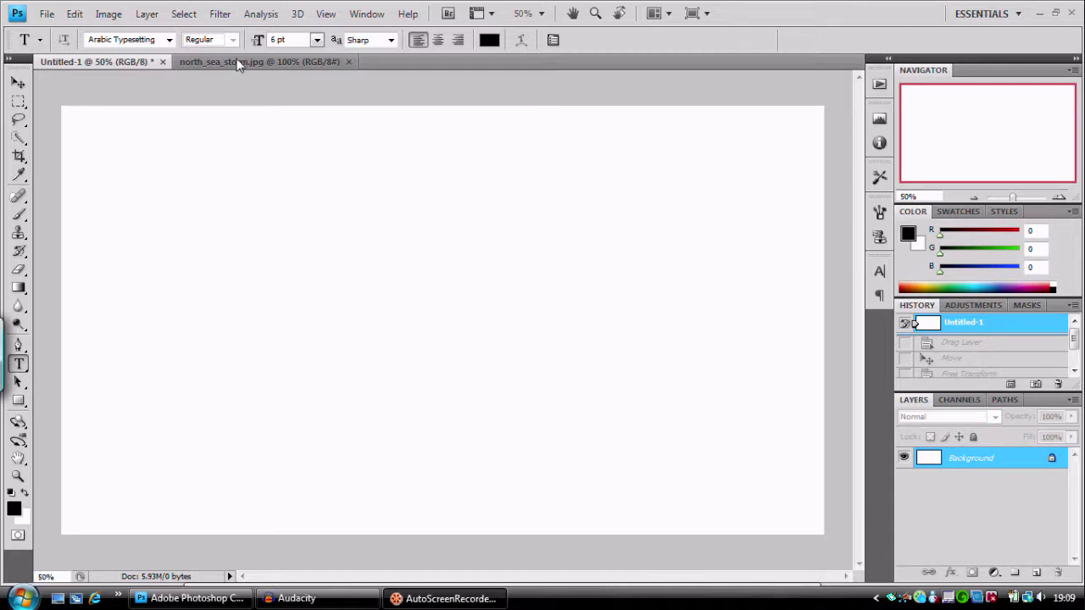
- Copy the storm photo into Untitled-1 as Layer 1 and free-transform it to fill the canvas
{"action": "left_click", "coordinate": [240, 64]}
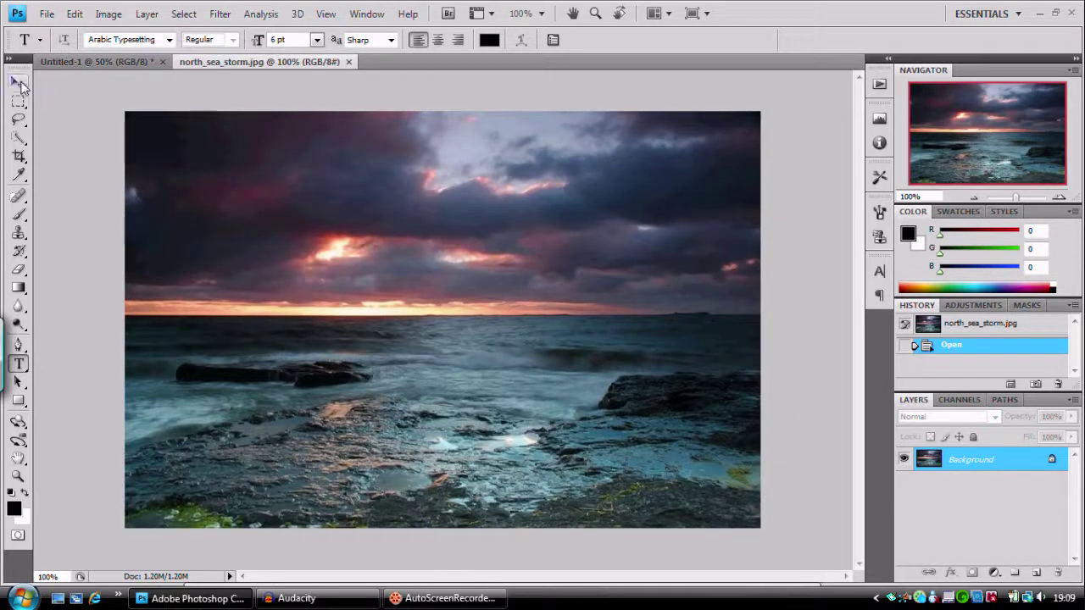
{"action": "key", "text": "v"}
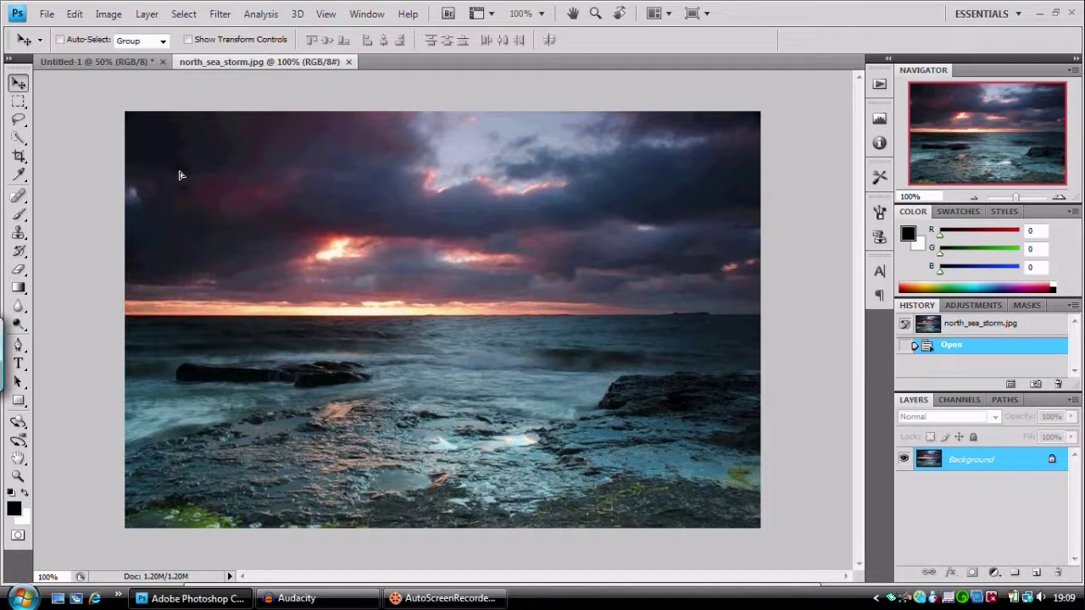
{"action": "left_click_drag", "start_coordinate": [108, 70], "coordinate": [153, 176]}
{"action": "key", "text": "ctrl+t"}
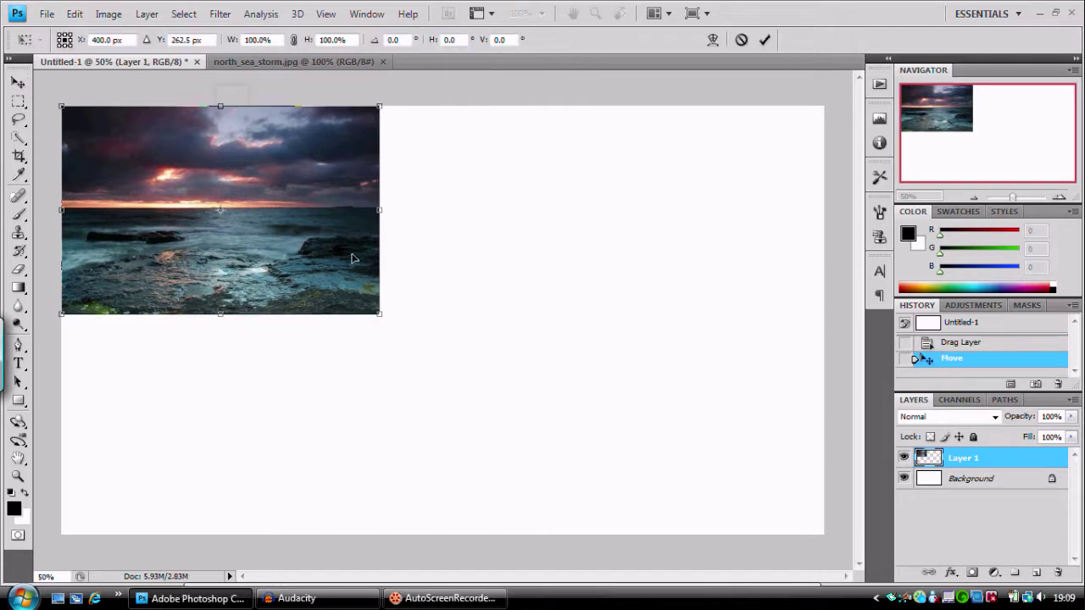
{"action": "left_click_drag", "start_coordinate": [379, 314], "coordinate": [828, 540]}
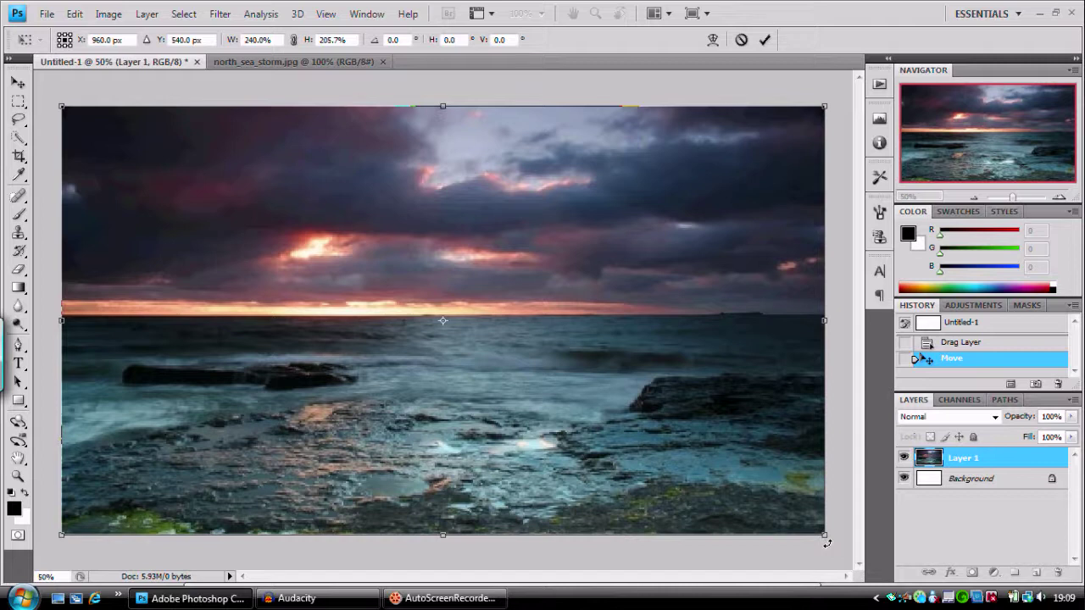
{"action": "key", "text": "Return"}
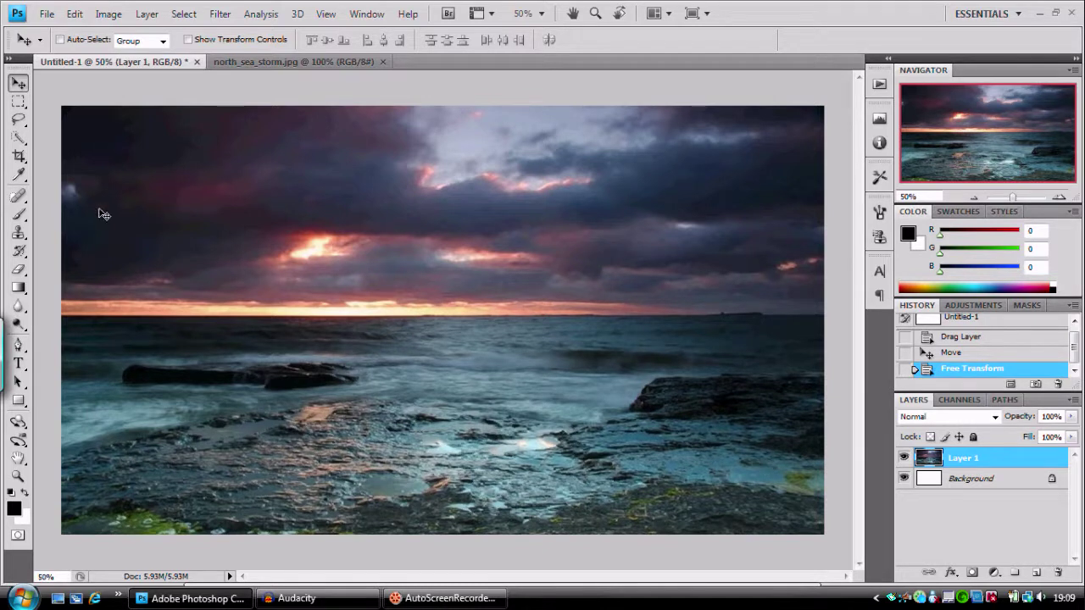
- Set the Type tool size to 230 pt and delete the mistaken 'dddasd' text layer
{"action": "left_click", "coordinate": [19, 363]}
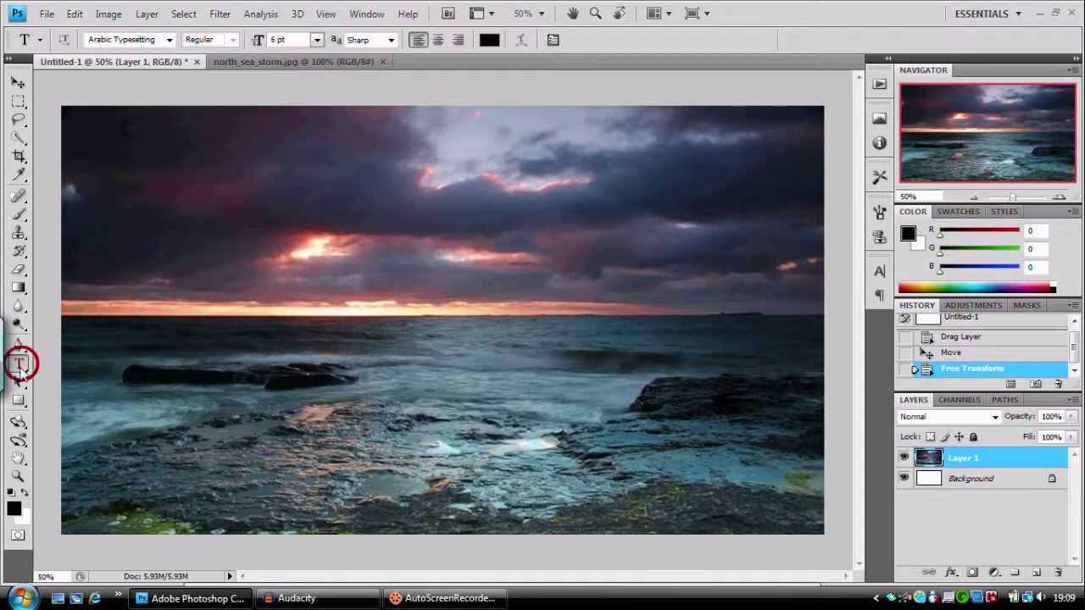
{"action": "left_click", "coordinate": [121, 314]}
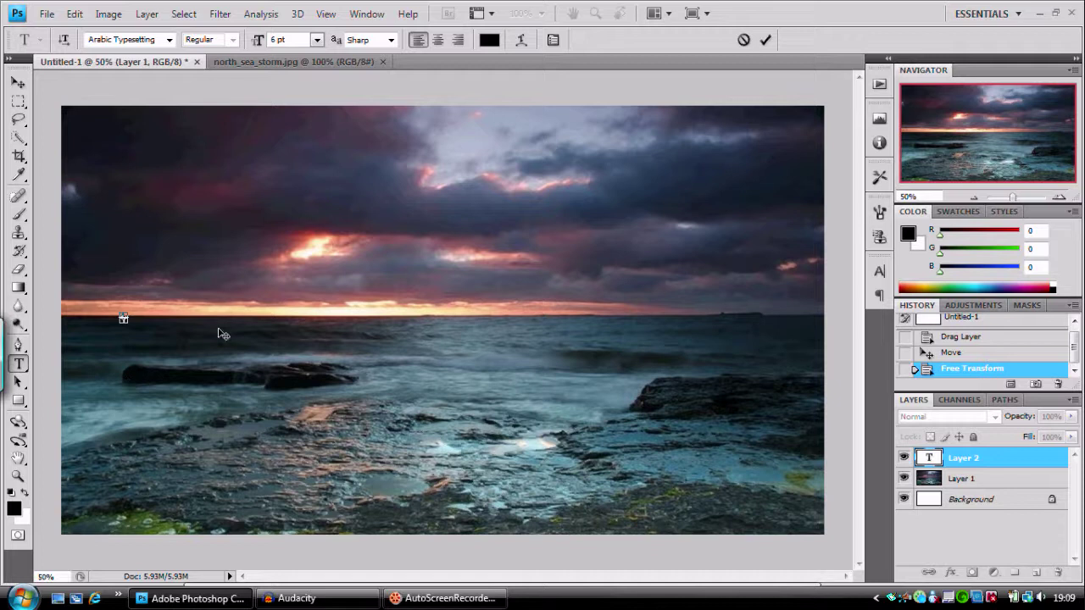
{"action": "key", "text": "shift"}
{"action": "left_click", "coordinate": [317, 40]}
{"action": "left_click", "coordinate": [316, 56]}
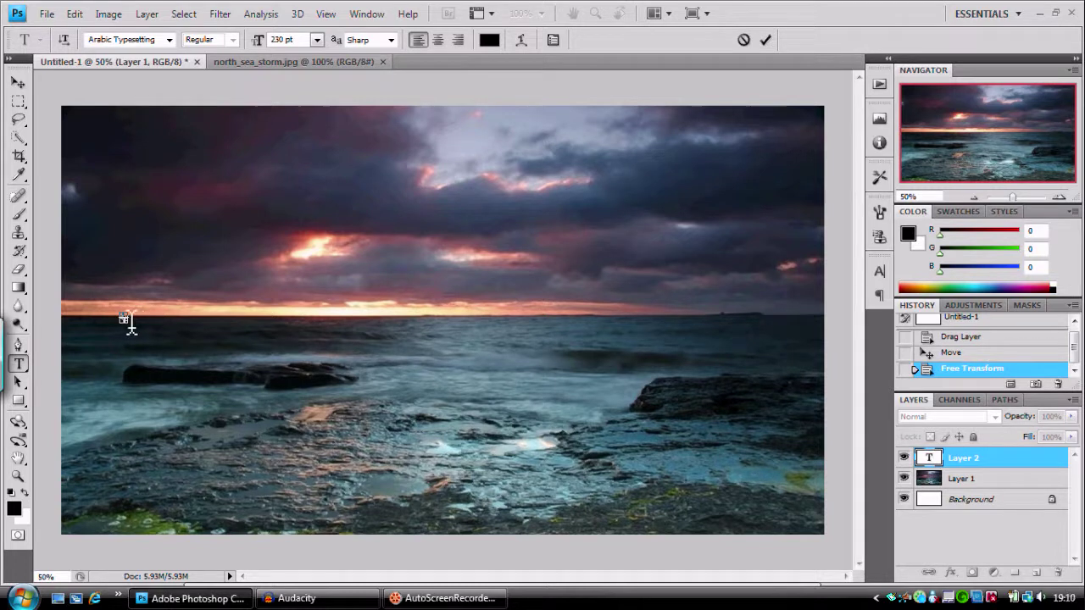
{"action": "left_click", "coordinate": [18, 82]}
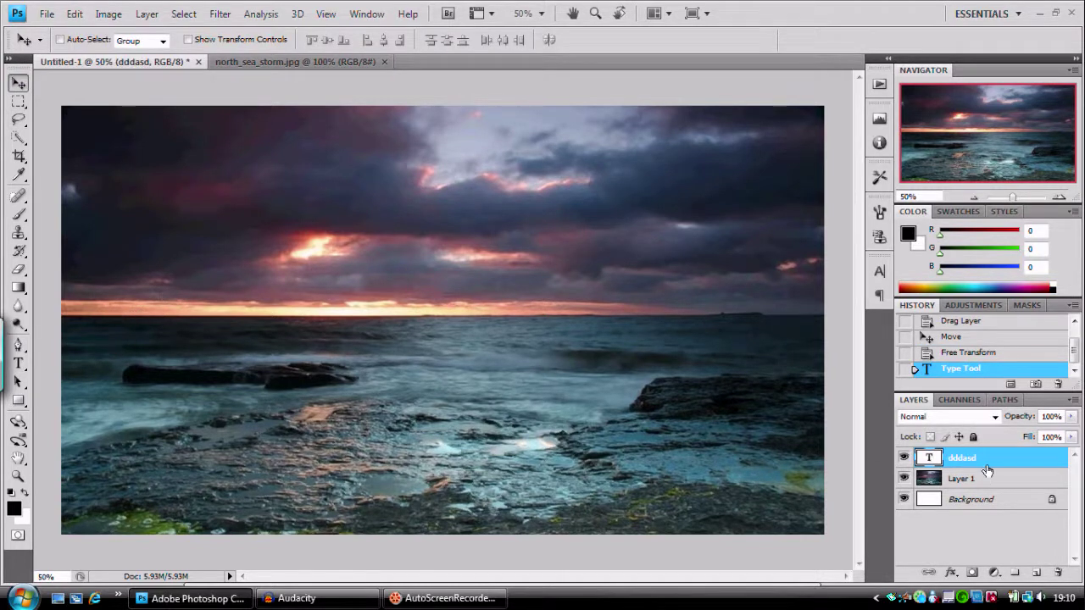
{"action": "left_click_drag", "start_coordinate": [987, 471], "coordinate": [1058, 573]}
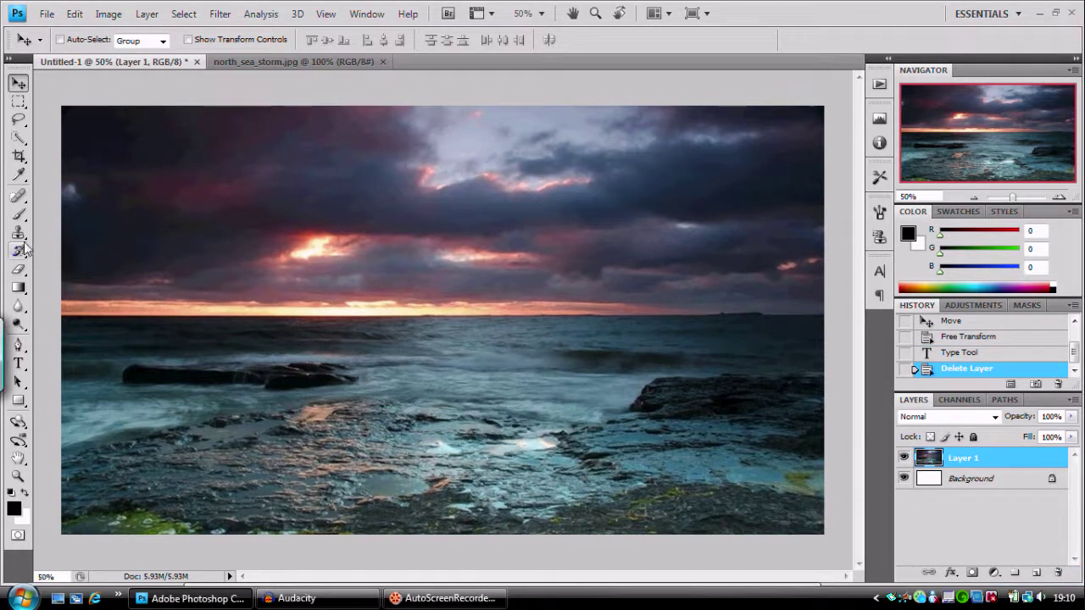
- Type DLMGRAPHIX in 230 pt black text at the horizon
{"action": "left_click", "coordinate": [19, 363]}
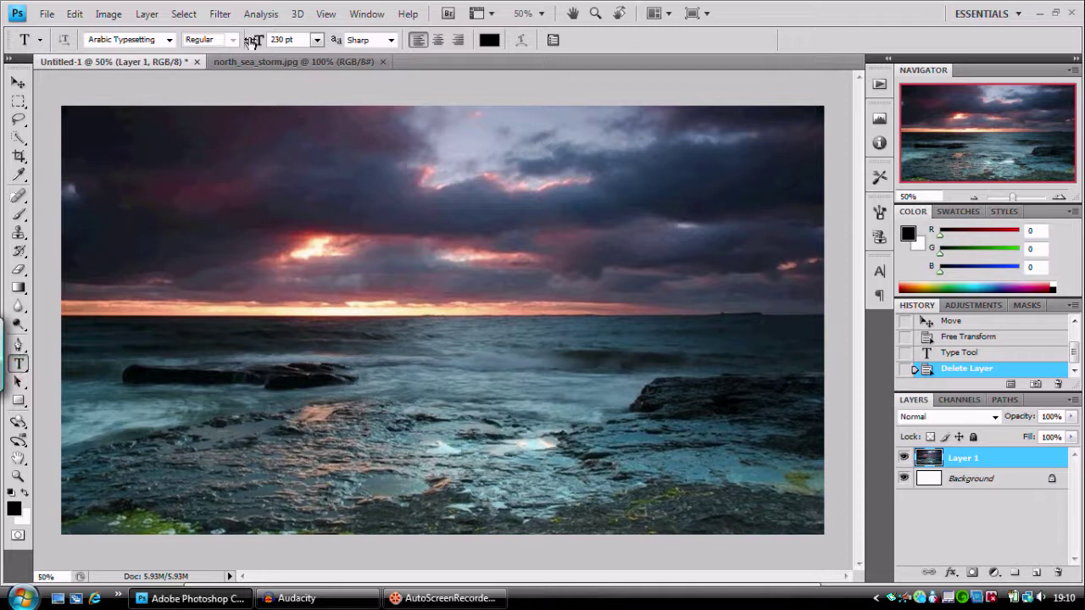
{"action": "left_click", "coordinate": [160, 339]}
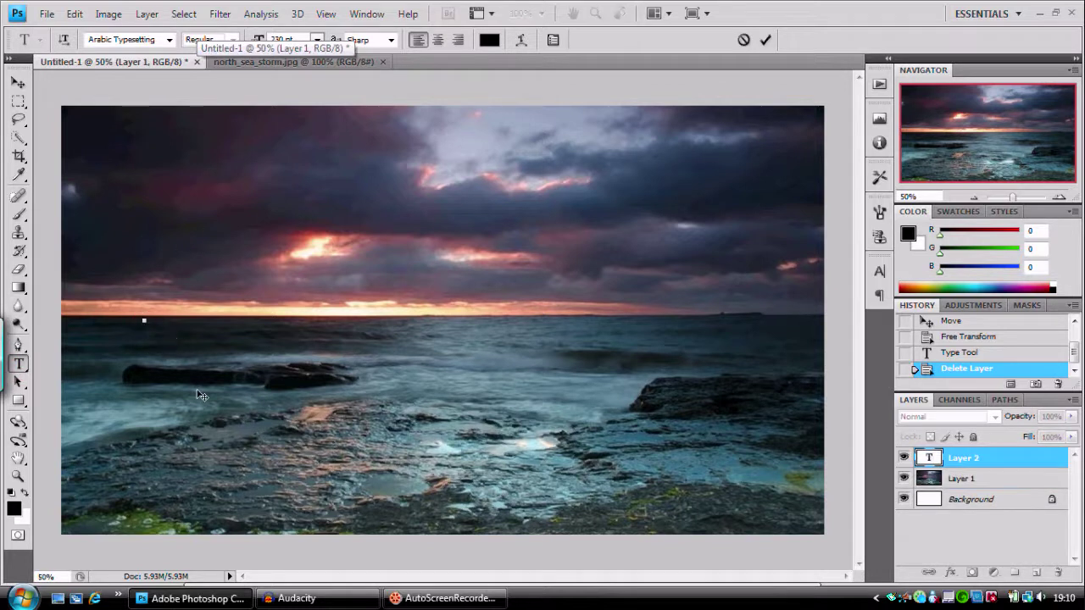
{"action": "type", "text": "DLM"}
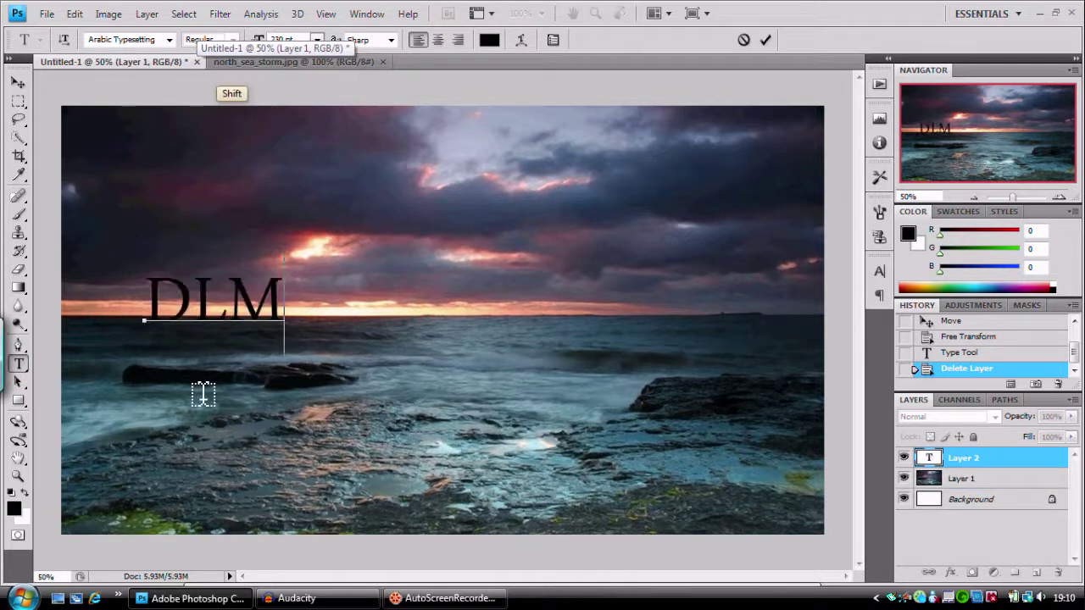
{"action": "type", "text": "GRAPH"}
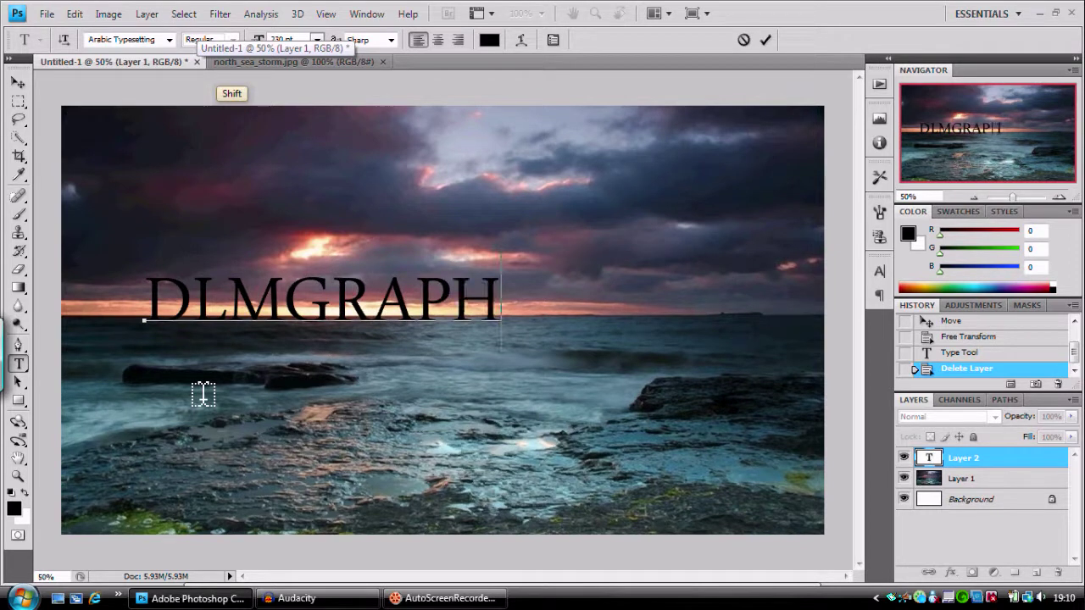
{"action": "type", "text": "IX"}
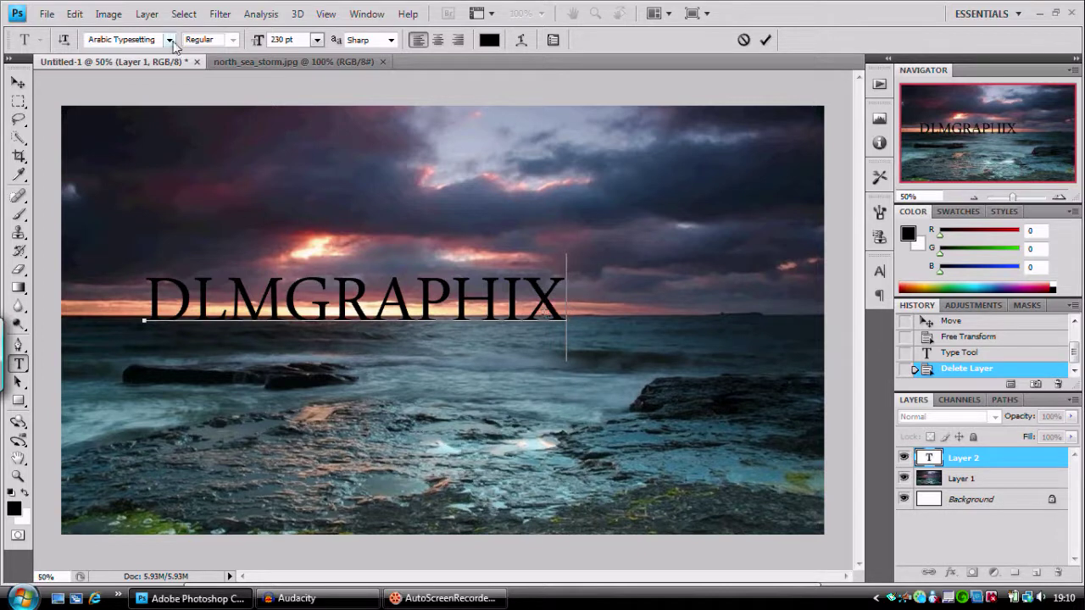
- Apply the BankGothic Md BT font to DLMGRAPHIX and shift the text left across the horizon
{"action": "left_click", "coordinate": [169, 40]}
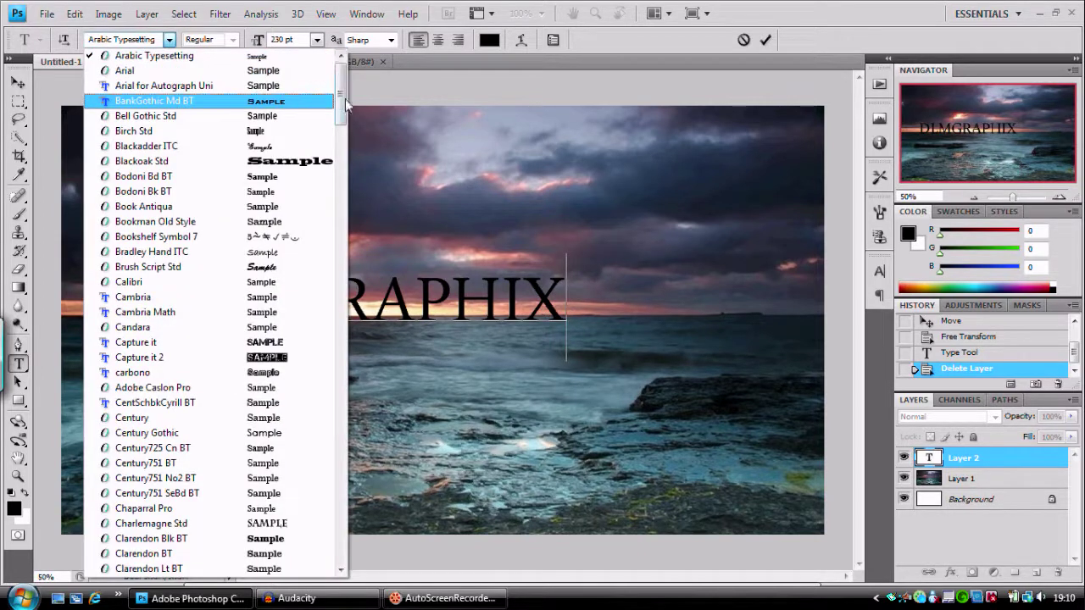
{"action": "left_click", "coordinate": [342, 99]}
{"action": "mouse_move", "coordinate": [344, 102]}
{"action": "left_mouse_down"}
{"action": "mouse_move", "coordinate": [359, 313]}
{"action": "mouse_move", "coordinate": [329, 93]}
{"action": "left_mouse_up"}
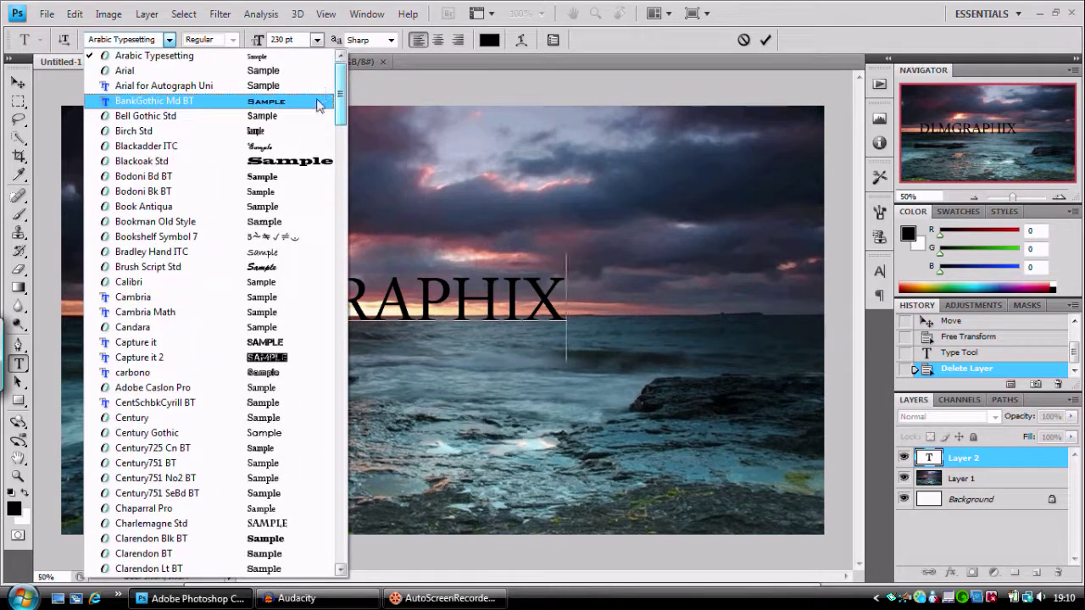
{"action": "left_click", "coordinate": [296, 100]}
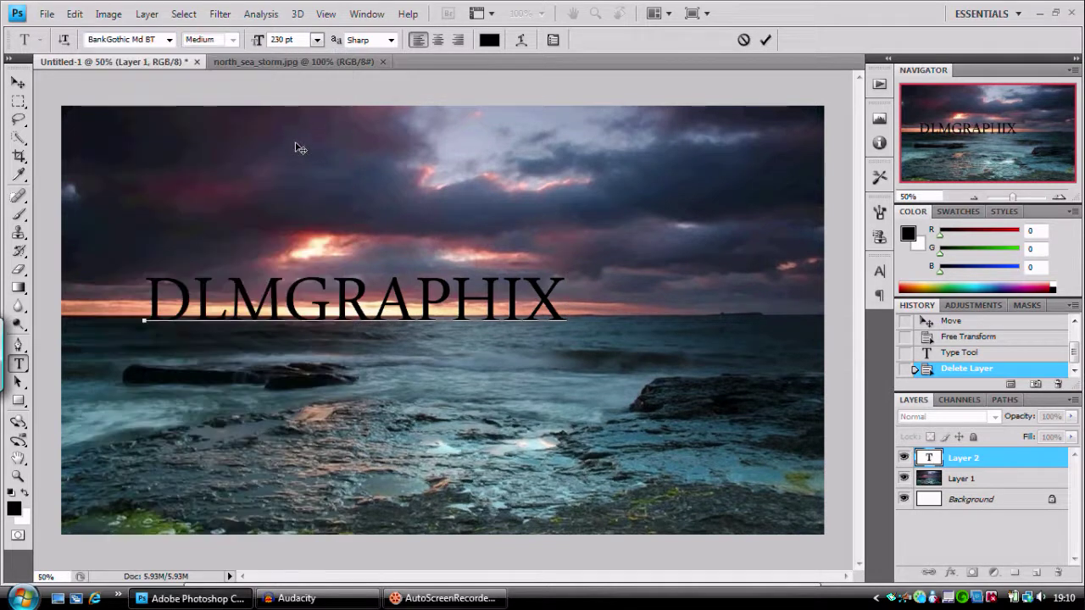
{"action": "left_click_drag", "start_coordinate": [559, 299], "coordinate": [146, 302]}
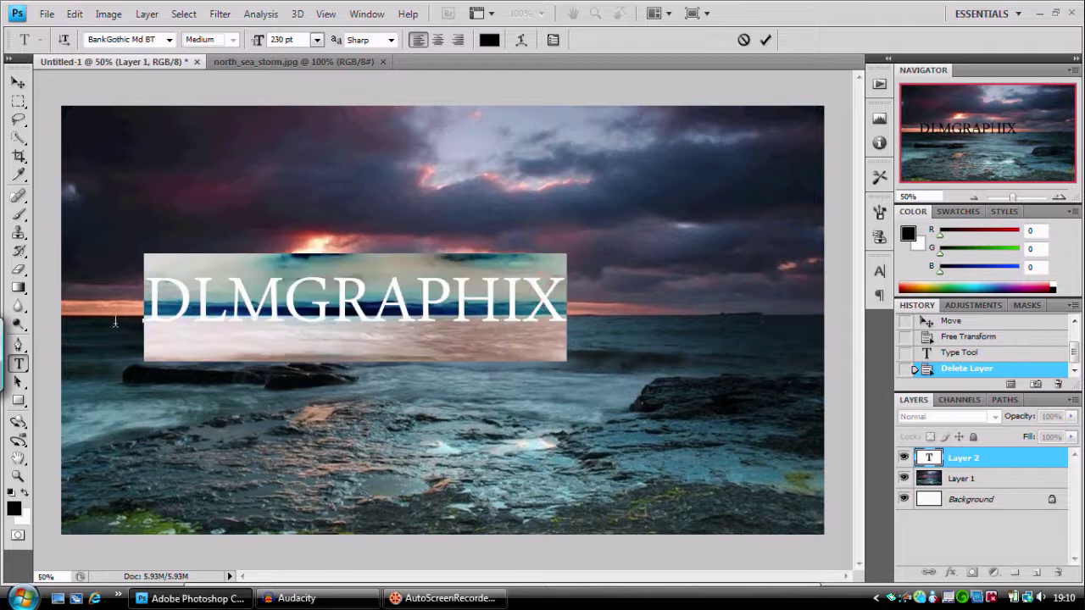
{"action": "scroll", "coordinate": [136, 40], "scroll_direction": "up", "scroll_amount": 3}
{"action": "left_click", "coordinate": [169, 40]}
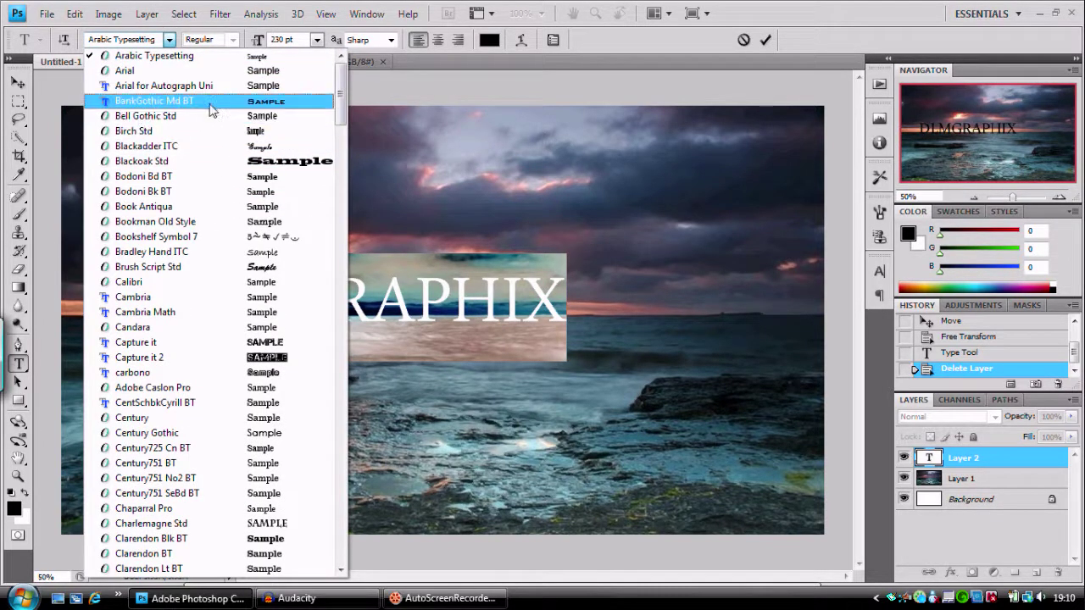
{"action": "left_click", "coordinate": [210, 101]}
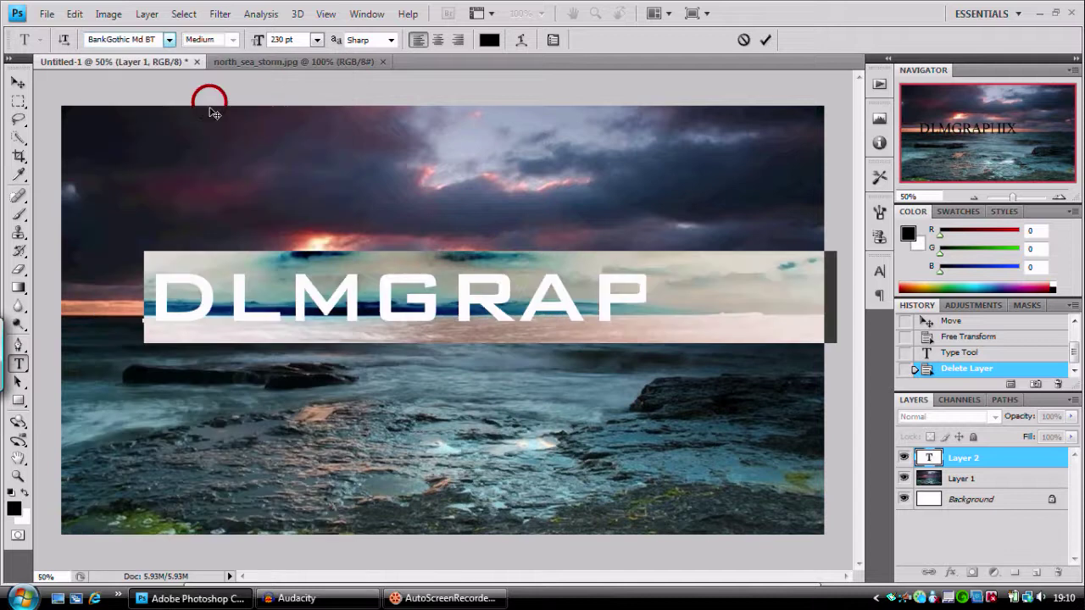
{"action": "left_click", "coordinate": [20, 80]}
{"action": "left_click_drag", "start_coordinate": [218, 252], "coordinate": [193, 251]}
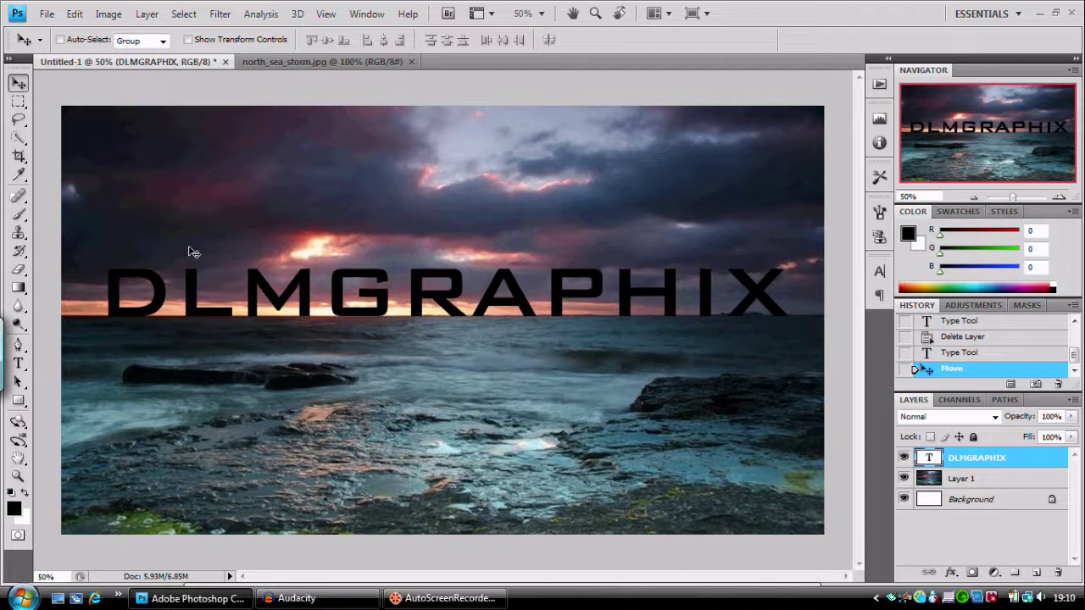
- Adjust DLMGRAPHIX letter spacing and set its vertical scale to 120% in the Character panel
{"action": "left_click", "coordinate": [879, 271]}
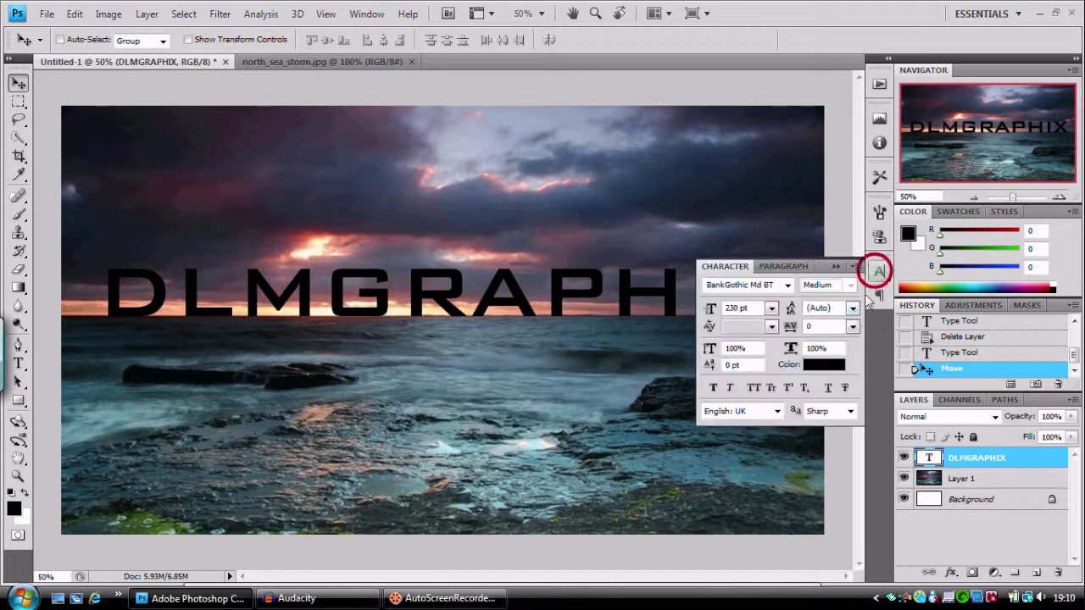
{"action": "left_click", "coordinate": [769, 269]}
{"action": "left_click", "coordinate": [729, 268]}
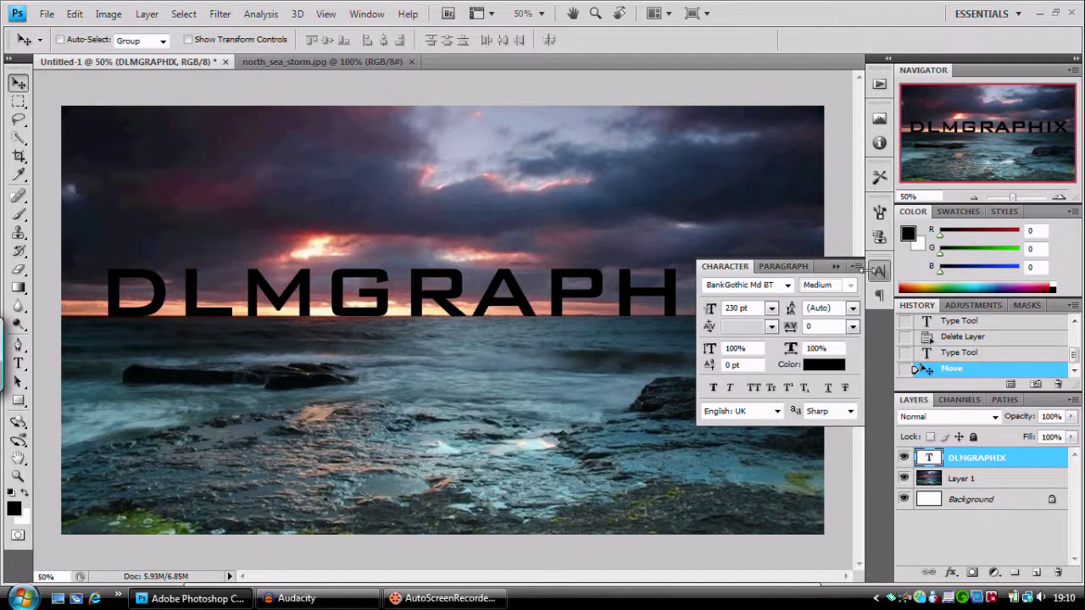
{"action": "left_click", "coordinate": [879, 271]}
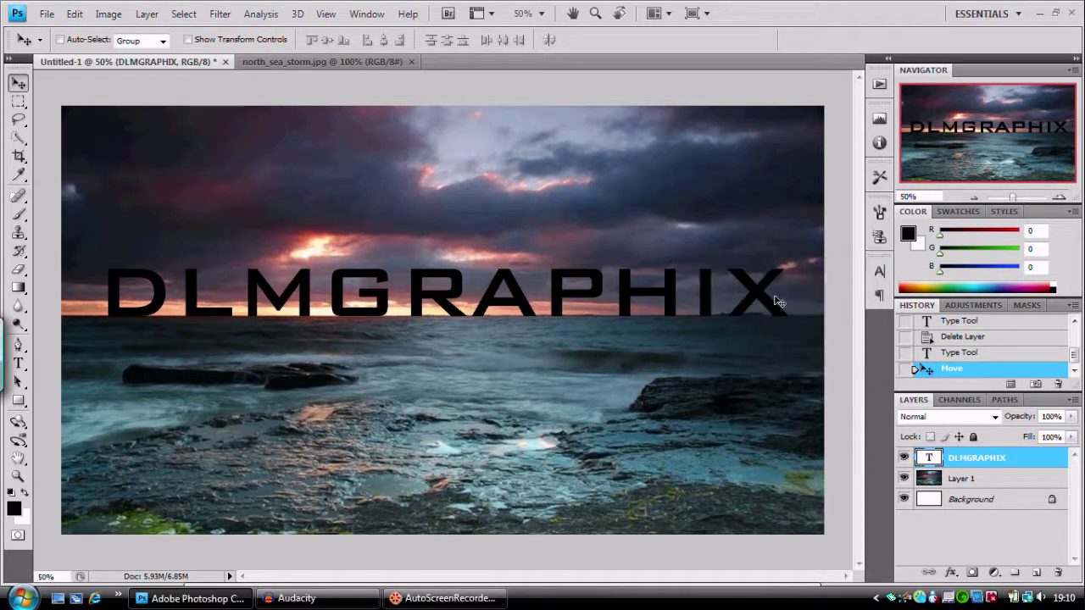
{"action": "double_click", "coordinate": [929, 458]}
{"action": "left_click", "coordinate": [879, 270]}
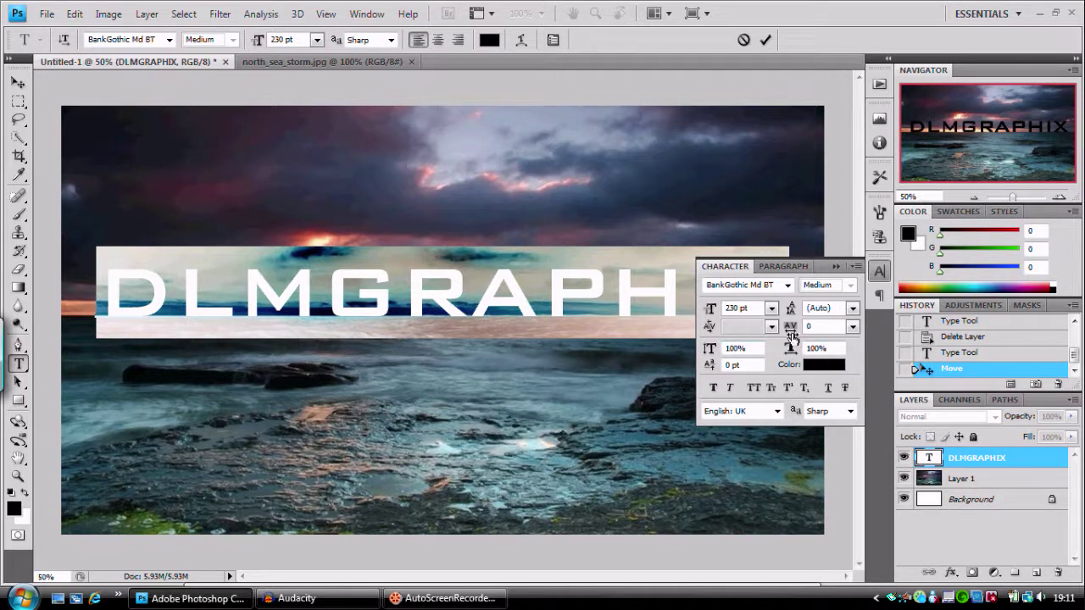
{"action": "mouse_move", "coordinate": [793, 334]}
{"action": "left_mouse_down"}
{"action": "mouse_move", "coordinate": [779, 331]}
{"action": "mouse_move", "coordinate": [802, 332]}
{"action": "mouse_move", "coordinate": [793, 333]}
{"action": "left_mouse_up"}
{"action": "mouse_move", "coordinate": [709, 351]}
{"action": "left_mouse_down"}
{"action": "mouse_move", "coordinate": [723, 352]}
{"action": "mouse_move", "coordinate": [711, 354]}
{"action": "left_mouse_up"}
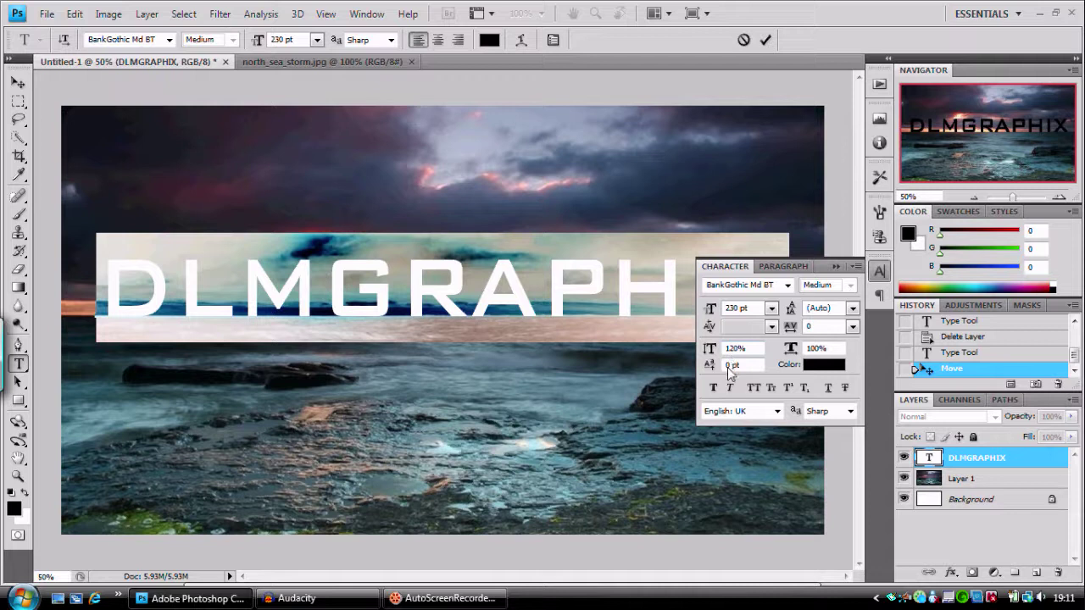
{"action": "left_click", "coordinate": [878, 271]}
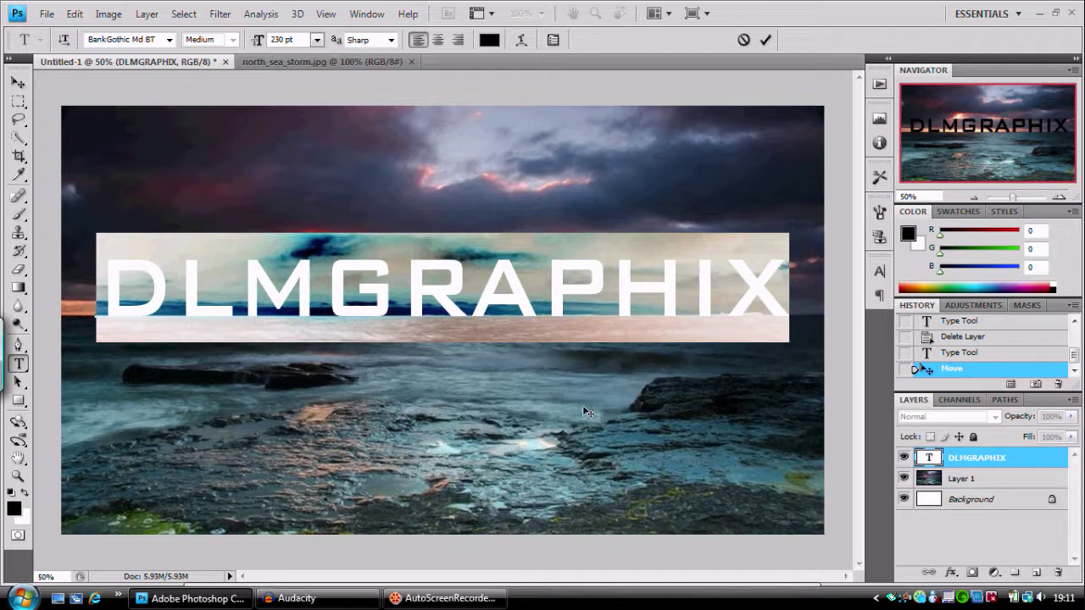
{"action": "left_click", "coordinate": [766, 40]}
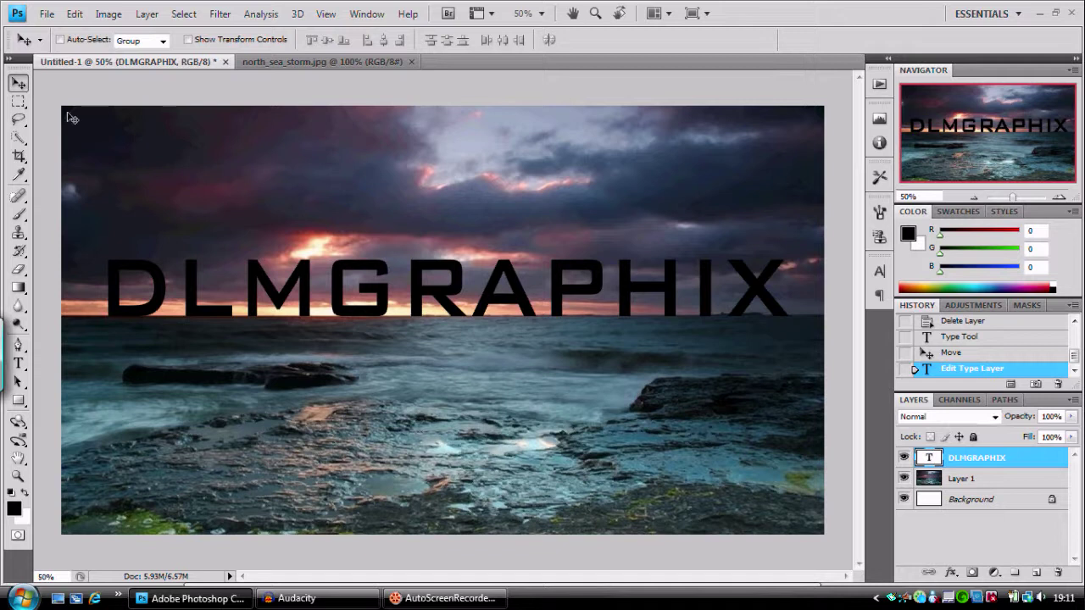
- Nudge DLMGRAPHIX left and add an Inner Shadow (Multiply, 75% opacity) with increased distance
{"action": "left_click_drag", "start_coordinate": [340, 285], "coordinate": [330, 286]}
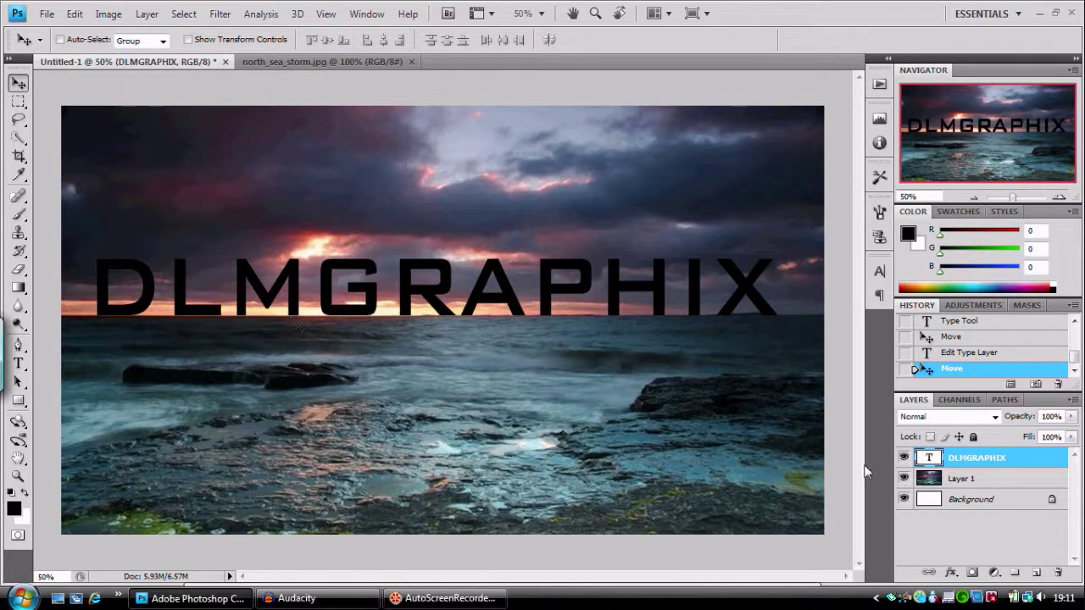
{"action": "left_click", "coordinate": [951, 573]}
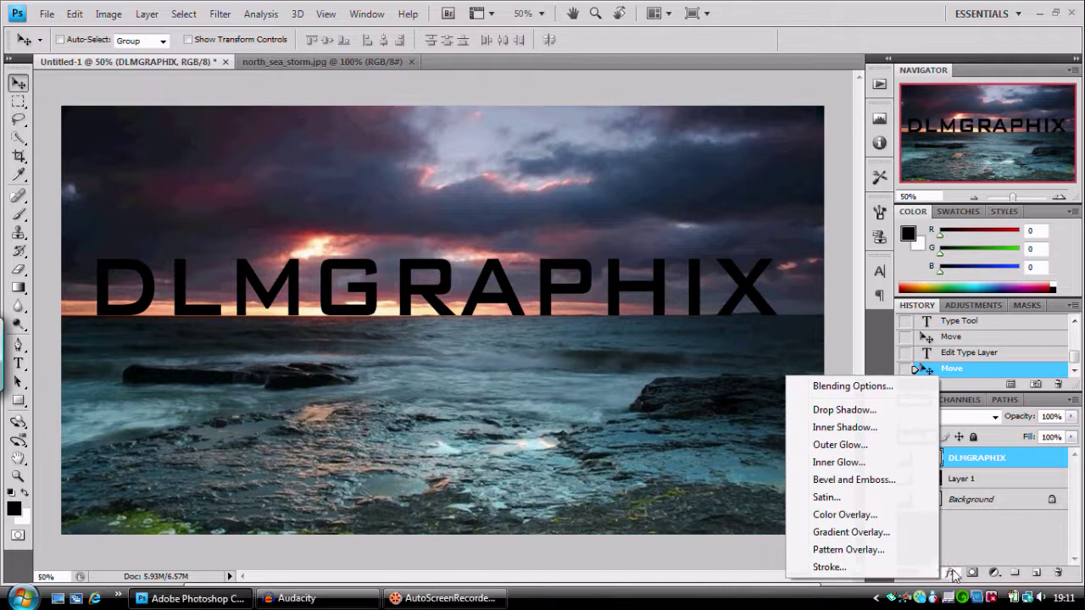
{"action": "left_click", "coordinate": [880, 429]}
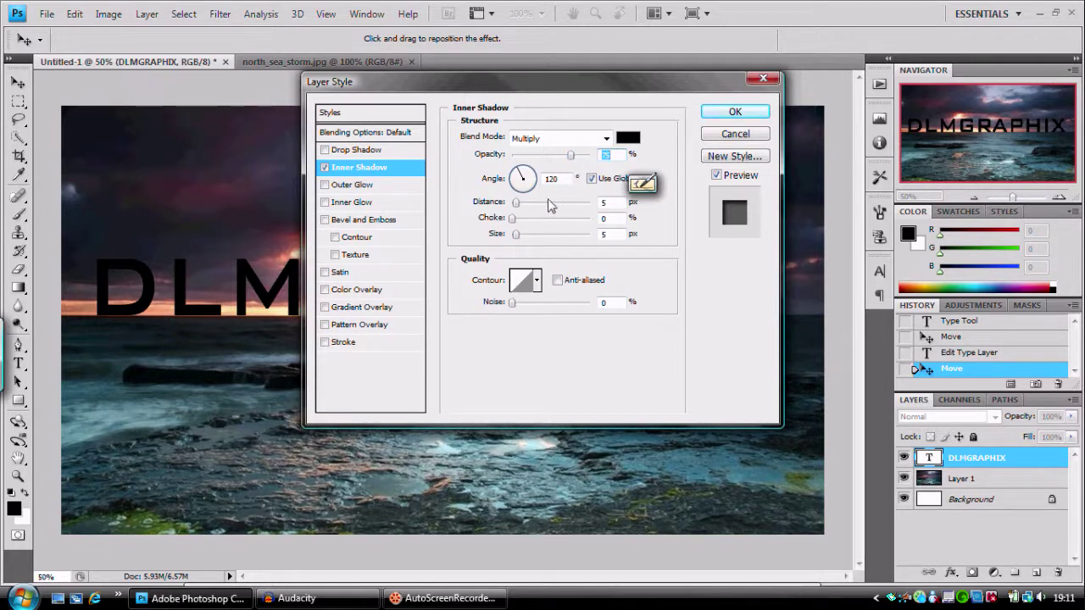
{"action": "mouse_move", "coordinate": [515, 204]}
{"action": "left_mouse_down"}
{"action": "mouse_move", "coordinate": [534, 208]}
{"action": "mouse_move", "coordinate": [517, 212]}
{"action": "left_mouse_up"}
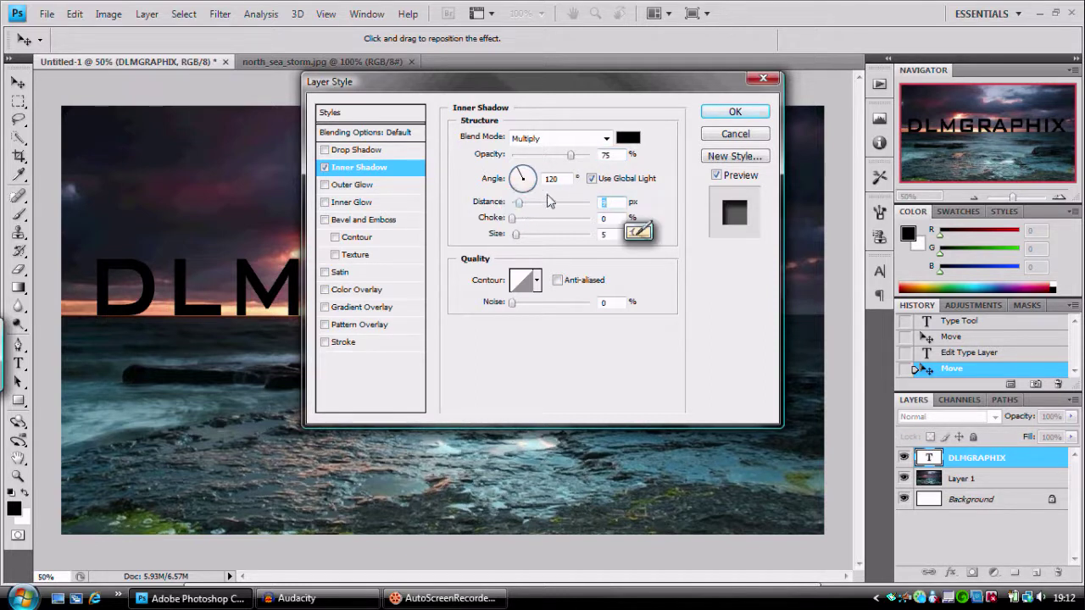
{"action": "left_click", "coordinate": [733, 113]}
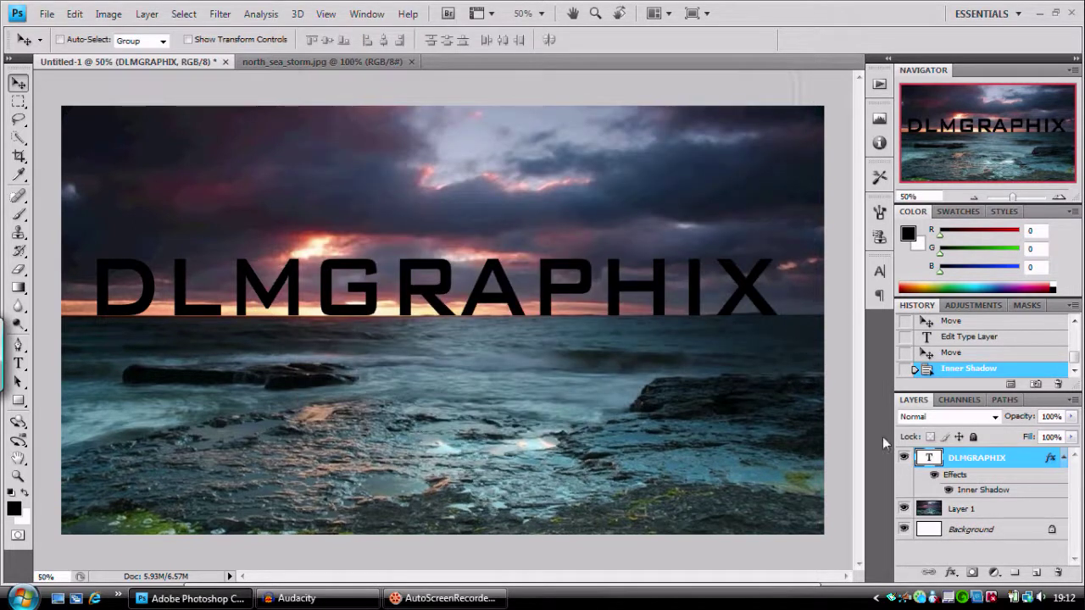
- Change the DLMGRAPHIX text colour from black to light grey c6c6c6
{"action": "double_click", "coordinate": [929, 458]}
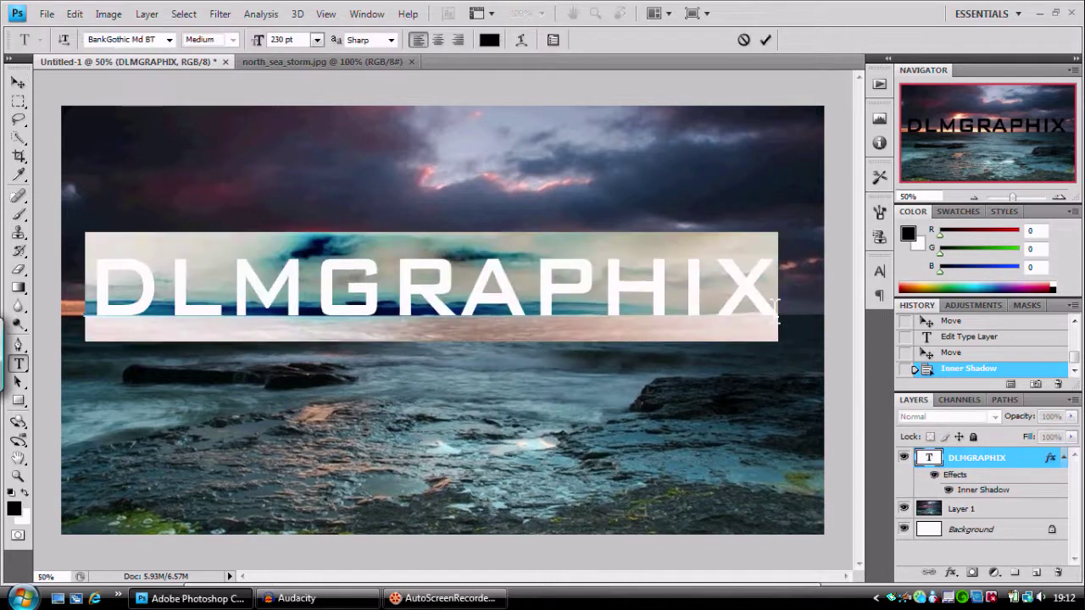
{"action": "left_click", "coordinate": [489, 40]}
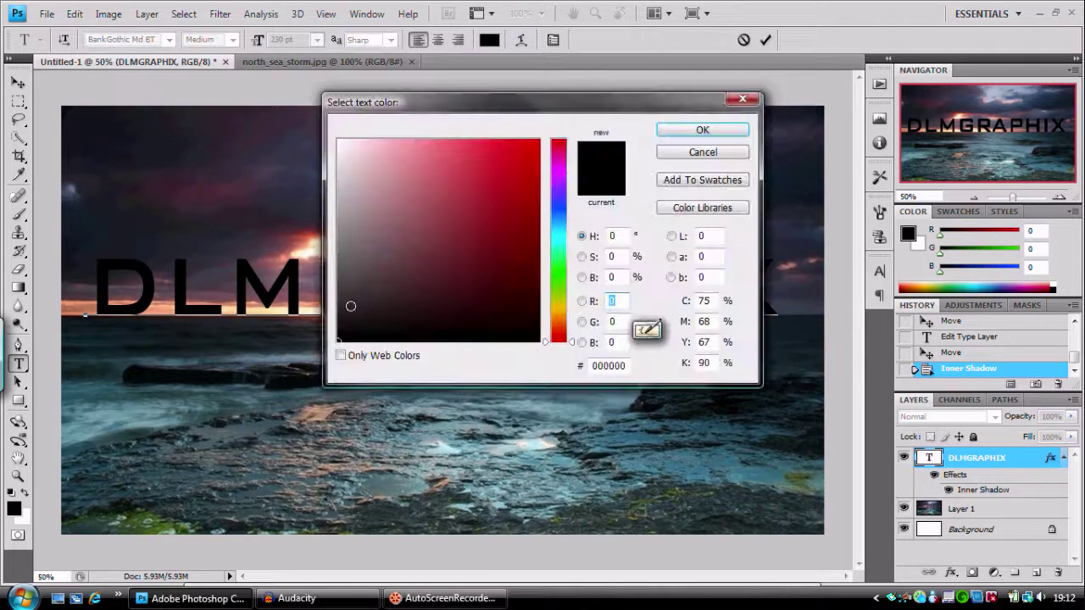
{"action": "left_click_drag", "start_coordinate": [350, 306], "coordinate": [339, 184]}
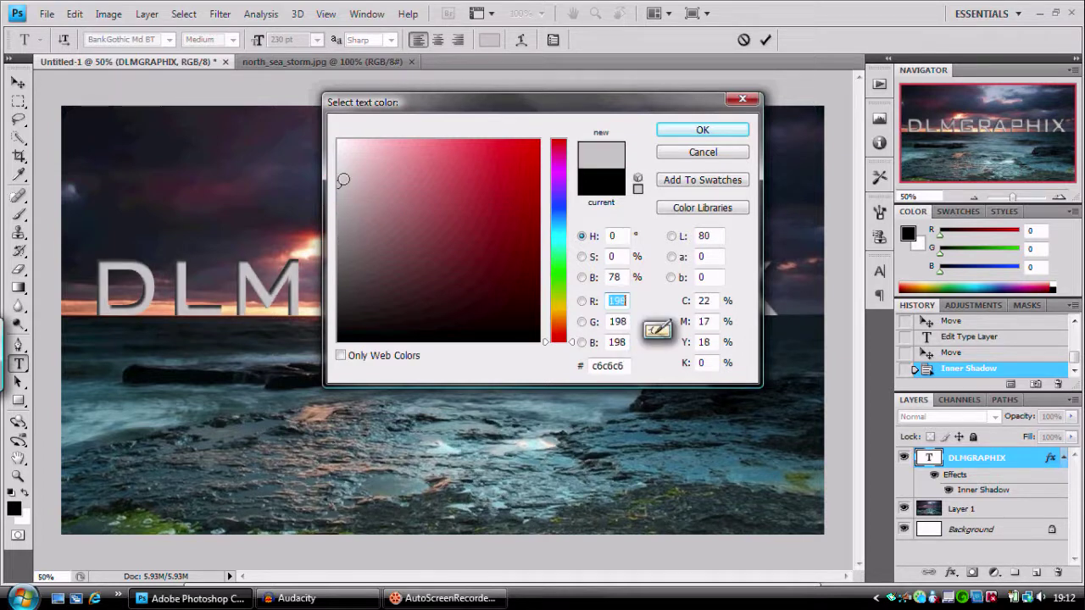
{"action": "left_click", "coordinate": [702, 132]}
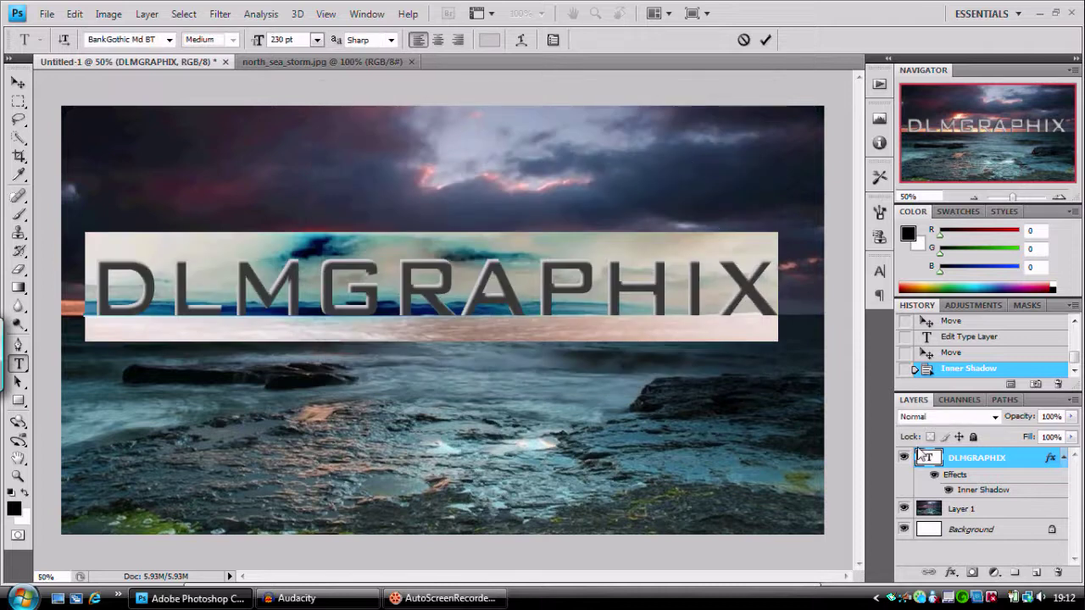
{"action": "left_click", "coordinate": [935, 458]}
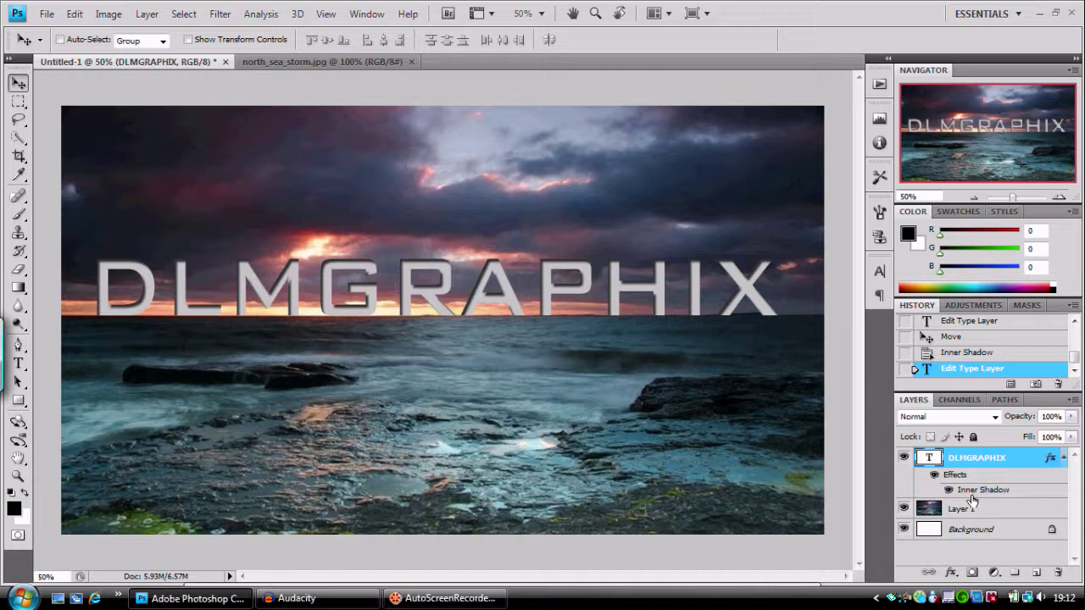
- Reopen the Inner Shadow effect on DLMGRAPHIX and change its distance
{"action": "double_click", "coordinate": [975, 490]}
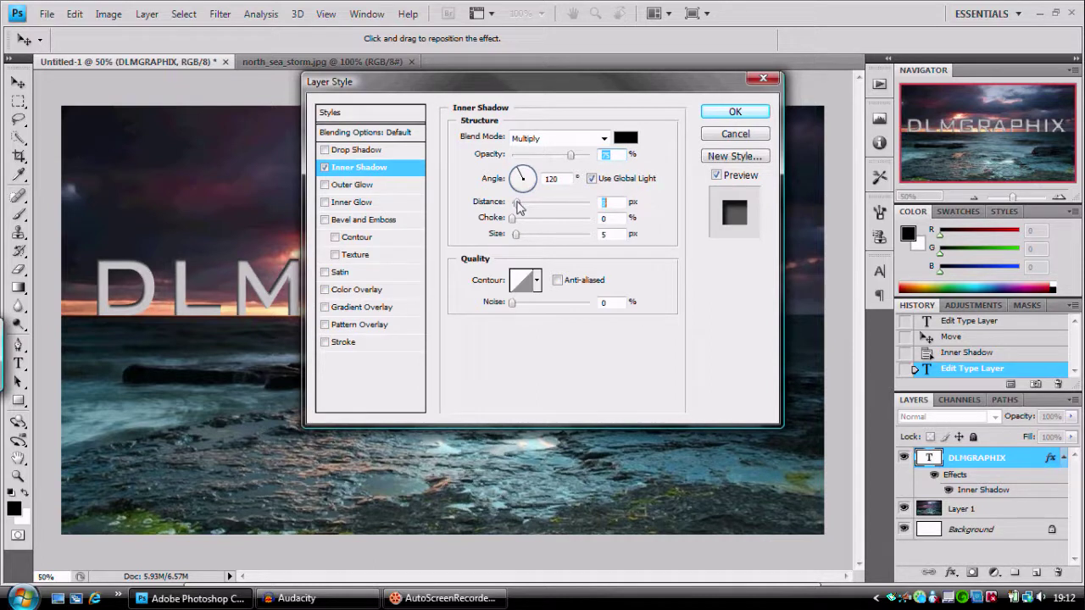
{"action": "left_click", "coordinate": [730, 112]}
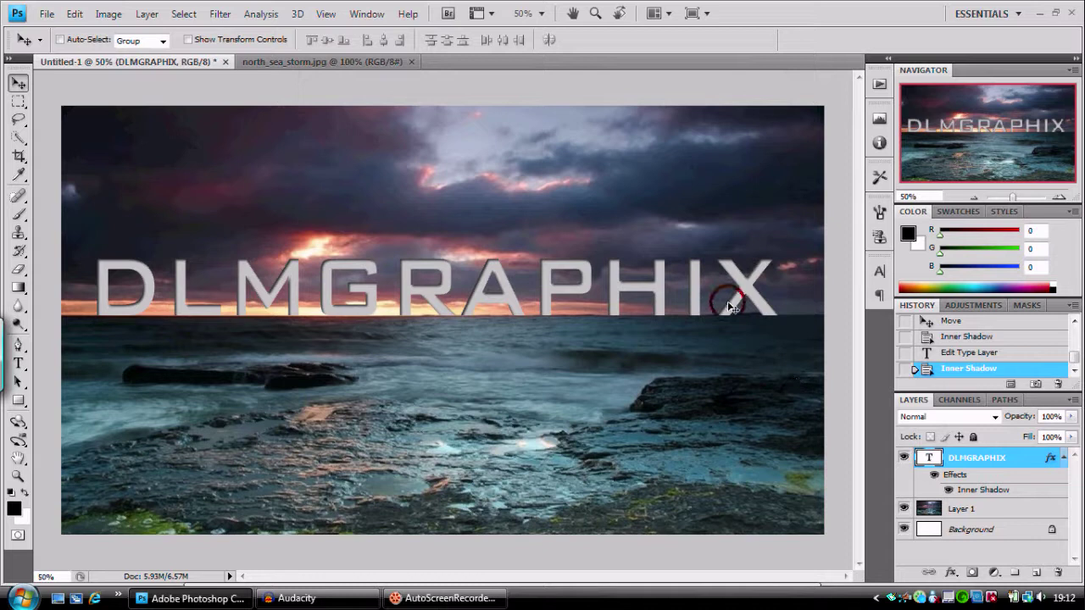
- Nudge the title right, duplicate its layer, and move the copy straight down beneath it
{"action": "left_click_drag", "start_coordinate": [730, 307], "coordinate": [746, 311]}
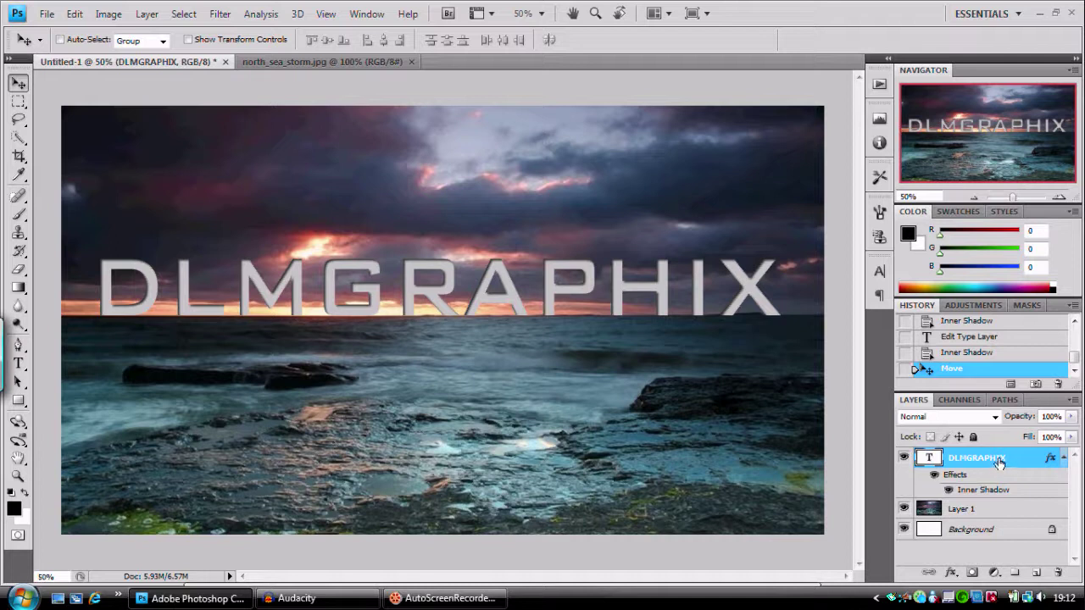
{"action": "left_click_drag", "start_coordinate": [997, 462], "coordinate": [1041, 573]}
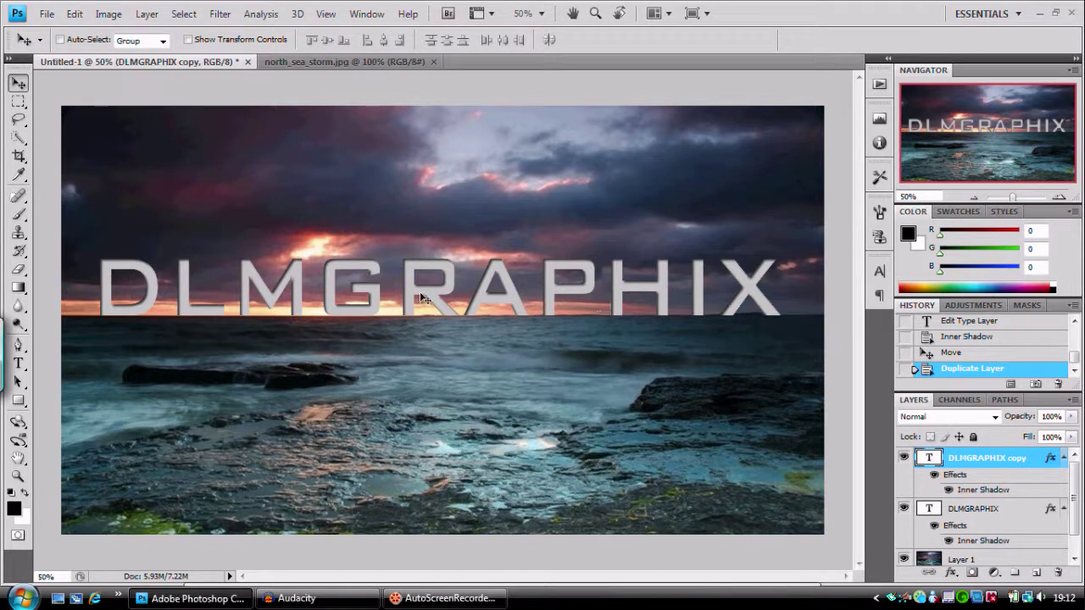
{"action": "key", "text": "shift"}
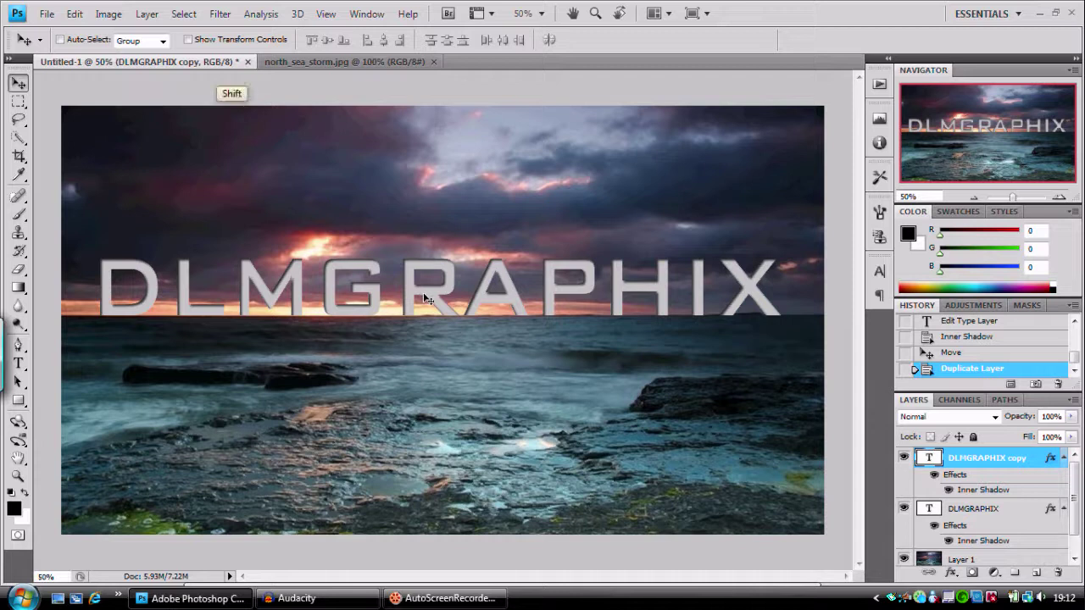
{"action": "left_click_drag", "start_coordinate": [424, 297], "coordinate": [434, 349]}
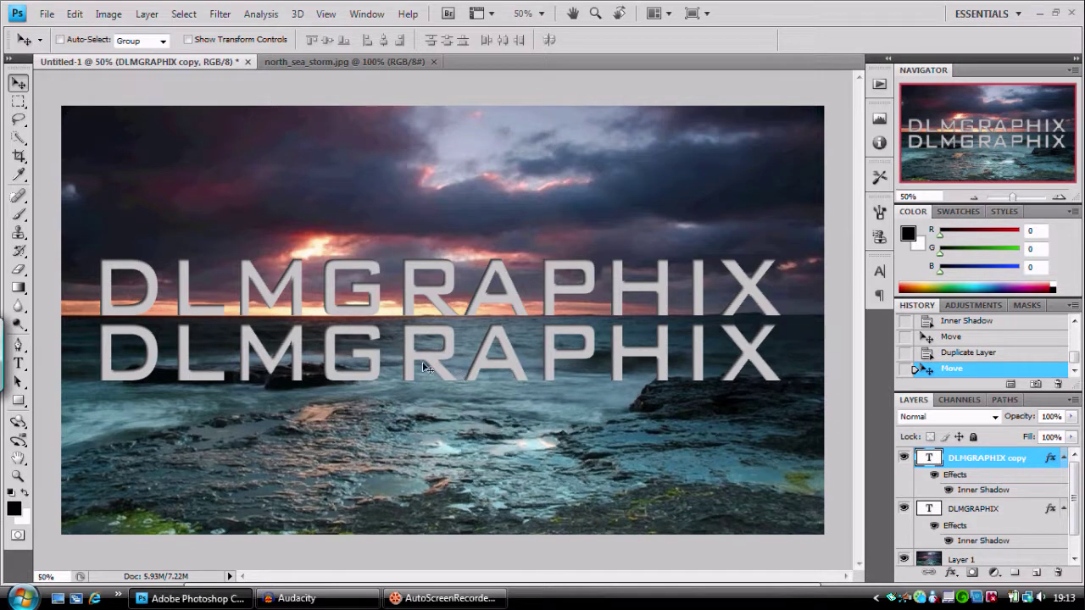
- Flip the DLMGRAPHIX copy vertically and nudge it up two steps to touch the title
{"action": "left_click", "coordinate": [77, 14]}
{"action": "left_click", "coordinate": [76, 14]}
{"action": "left_click", "coordinate": [77, 15]}
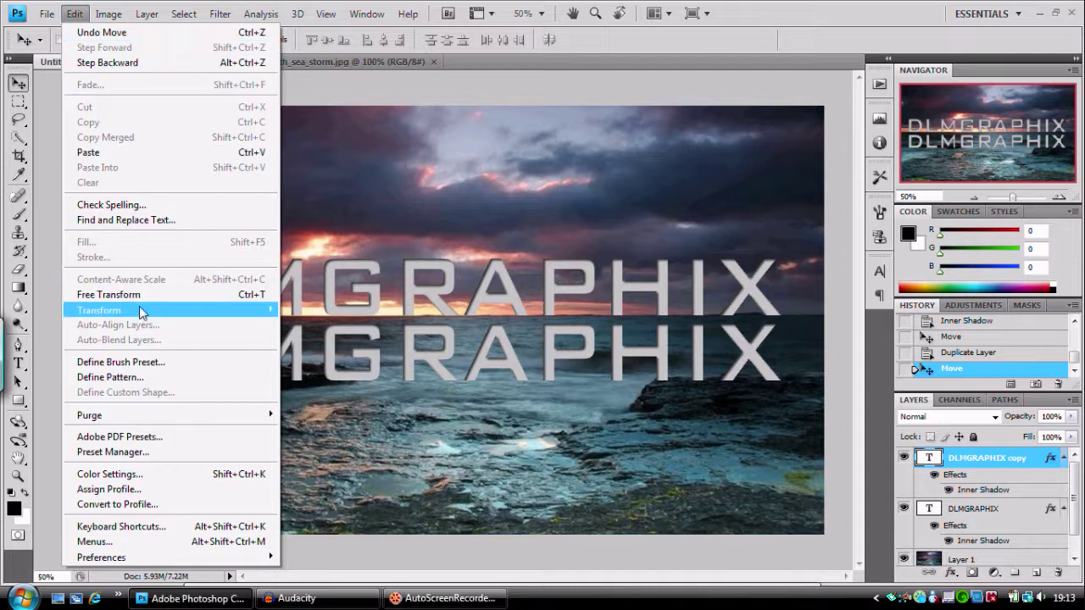
{"action": "mouse_move", "coordinate": [150, 316]}
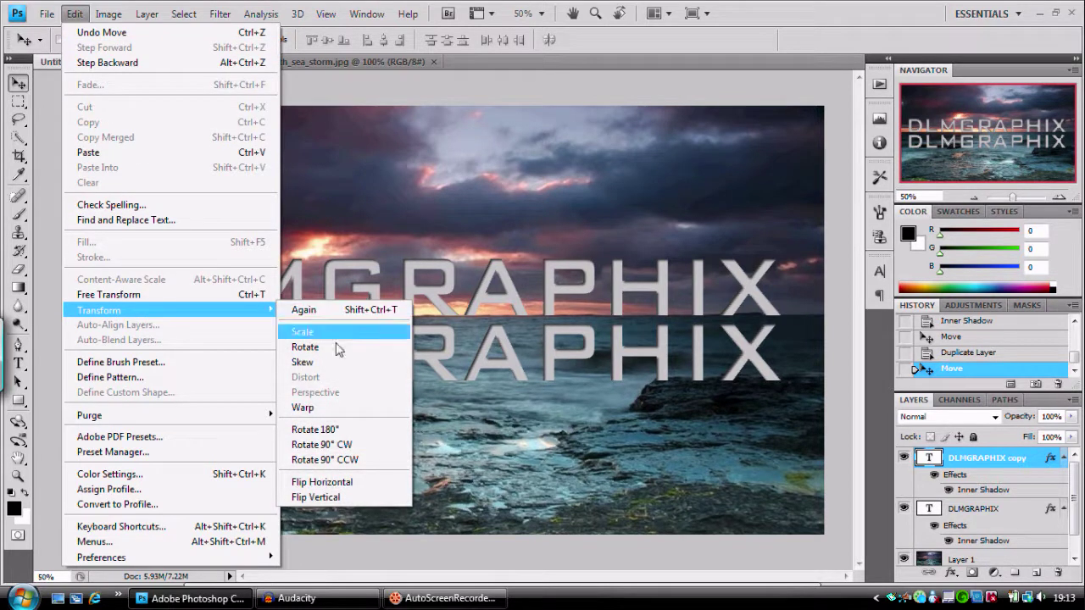
{"action": "left_click", "coordinate": [344, 500]}
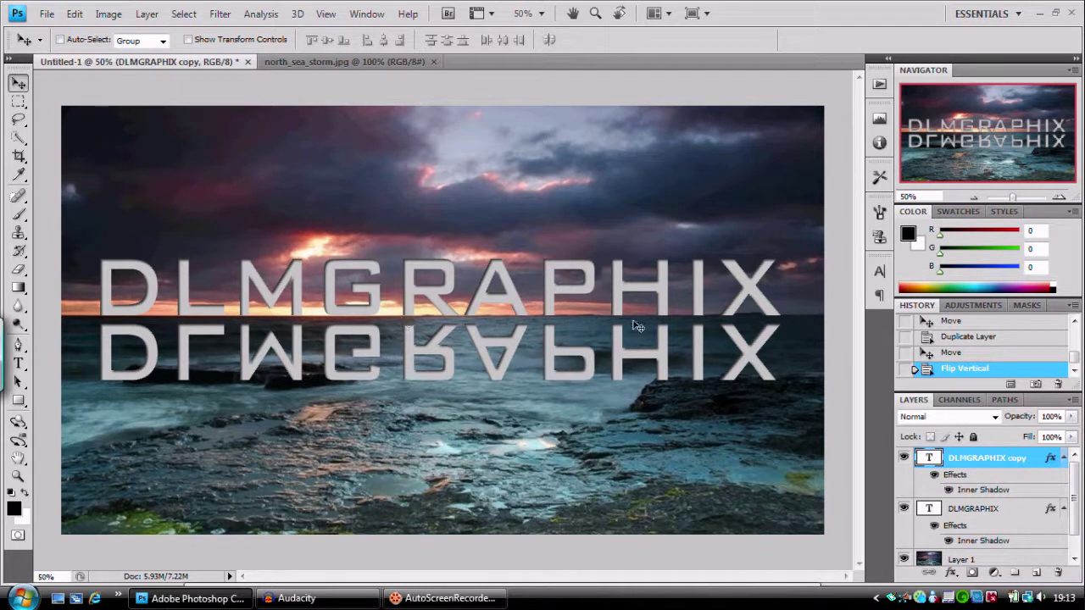
{"action": "key", "text": "Up"}
{"action": "key", "text": "Up"}
{"action": "key", "text": "Up"}
{"action": "key", "text": "Up"}
{"action": "key", "text": "Up"}
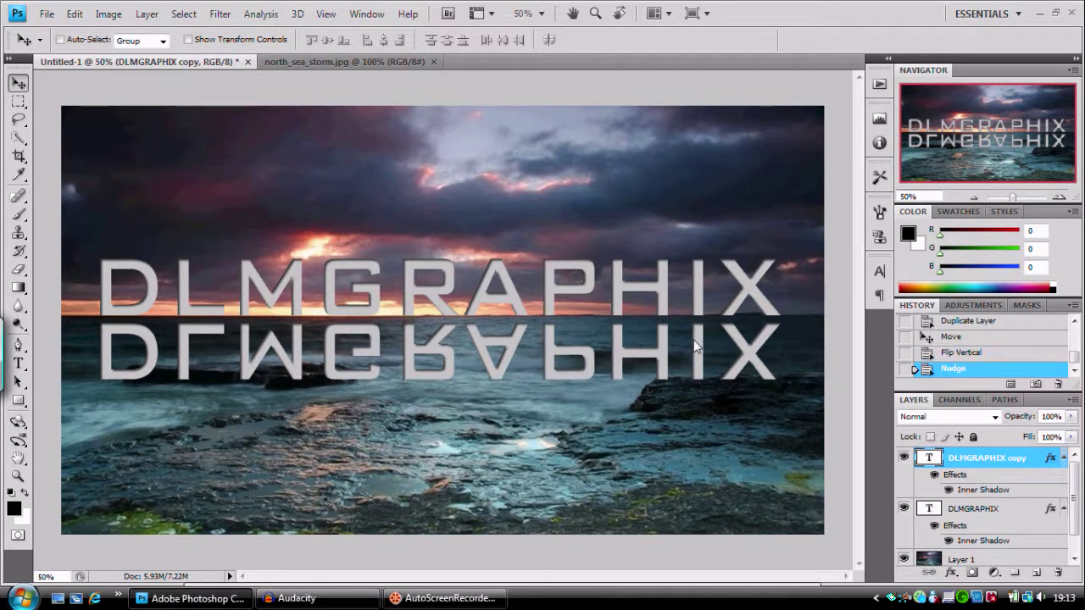
{"action": "key", "text": "Up"}
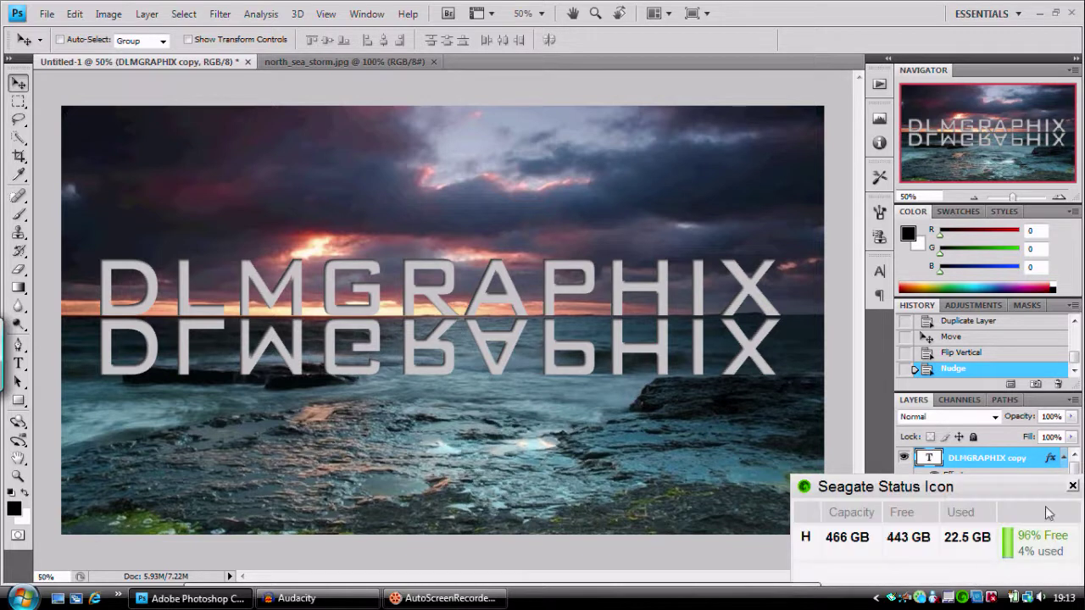
- Dismiss the Seagate drive popup and add a layer mask to the flipped copy layer
{"action": "left_click", "coordinate": [1074, 487]}
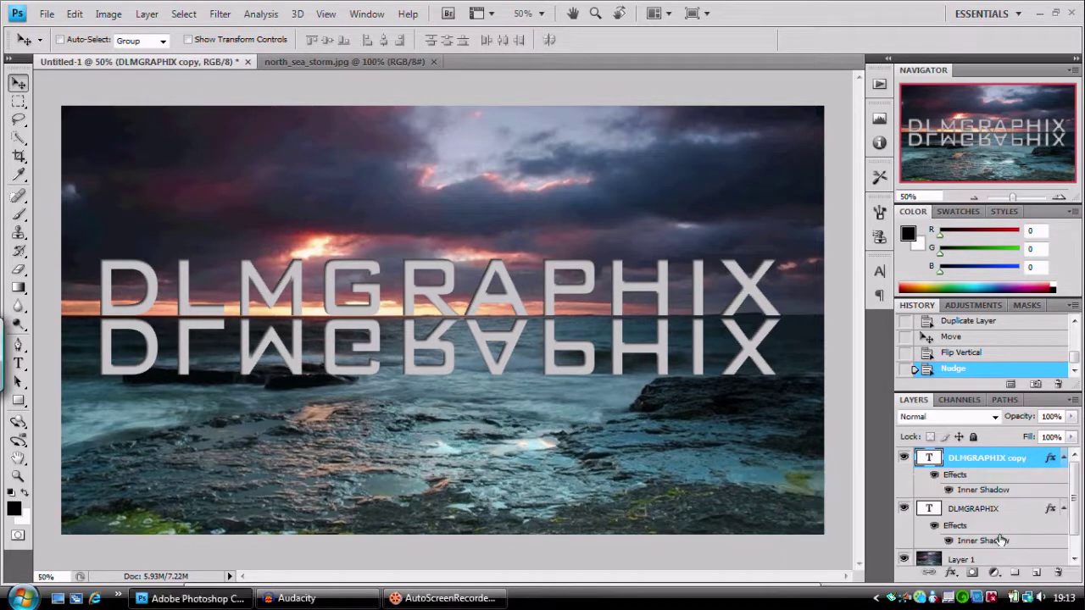
{"action": "left_click", "coordinate": [973, 574]}
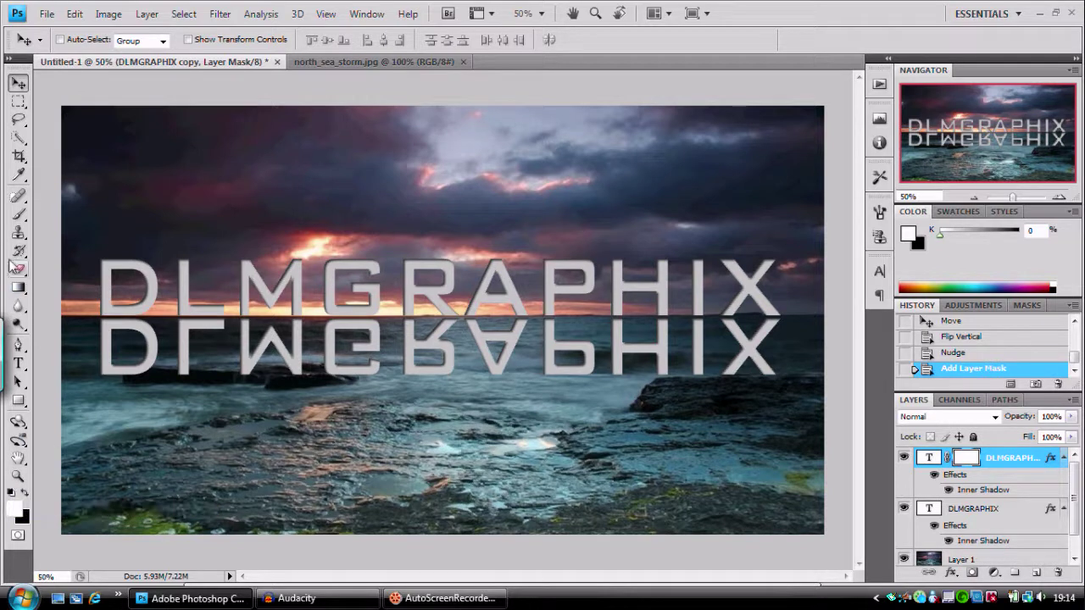
- Fill the DLMGRAPHIX copy's layer mask with a black-to-white gradient so the reflection fades downward
{"action": "left_click", "coordinate": [19, 289]}
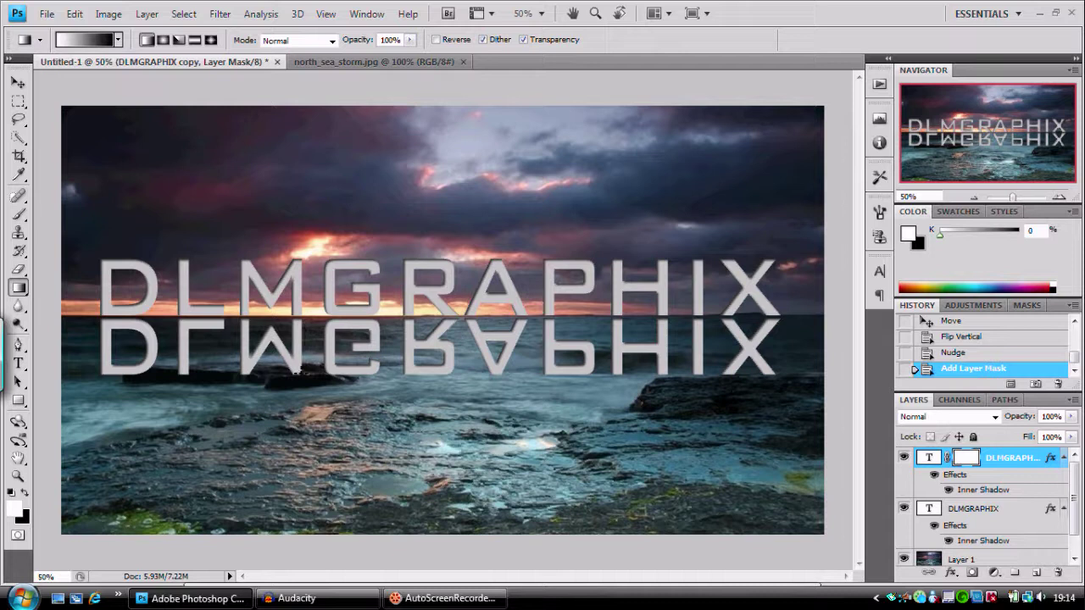
{"action": "left_click", "coordinate": [118, 40]}
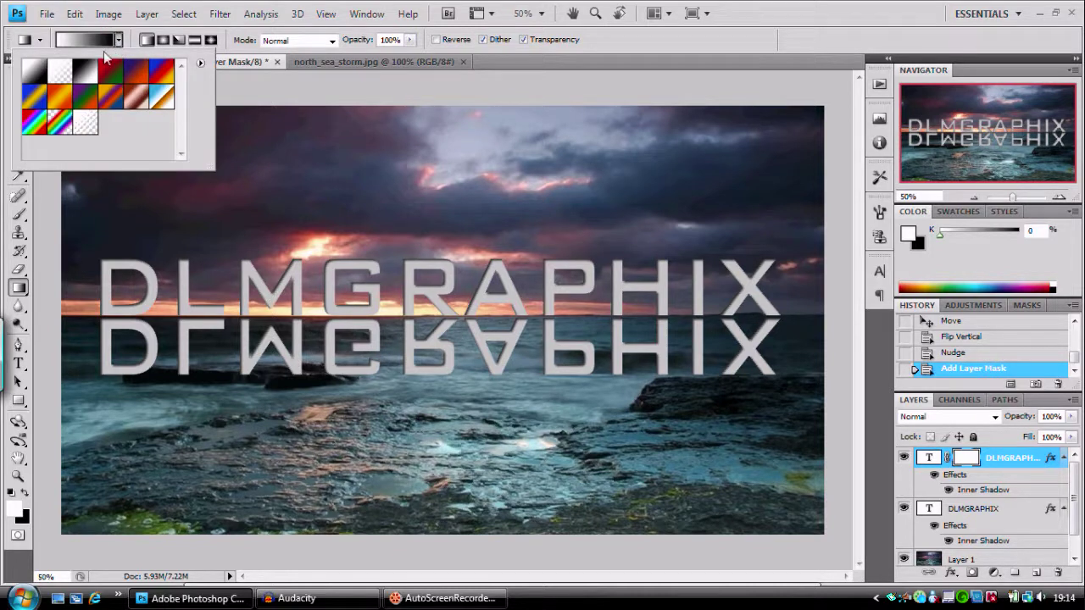
{"action": "left_click", "coordinate": [35, 75]}
{"action": "left_click", "coordinate": [131, 43]}
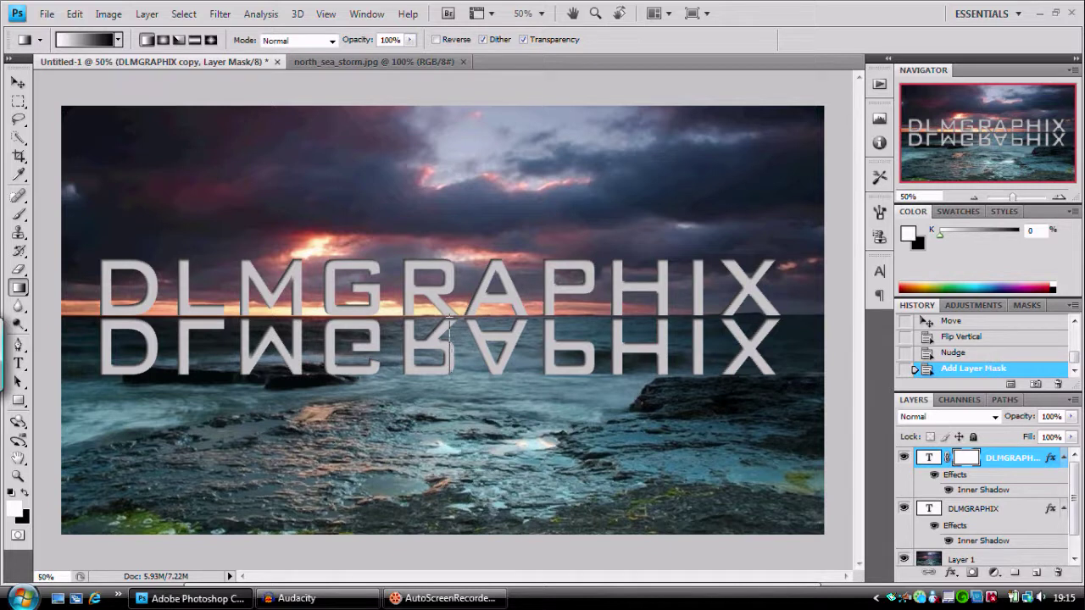
{"action": "left_click_drag", "start_coordinate": [450, 373], "coordinate": [455, 378]}
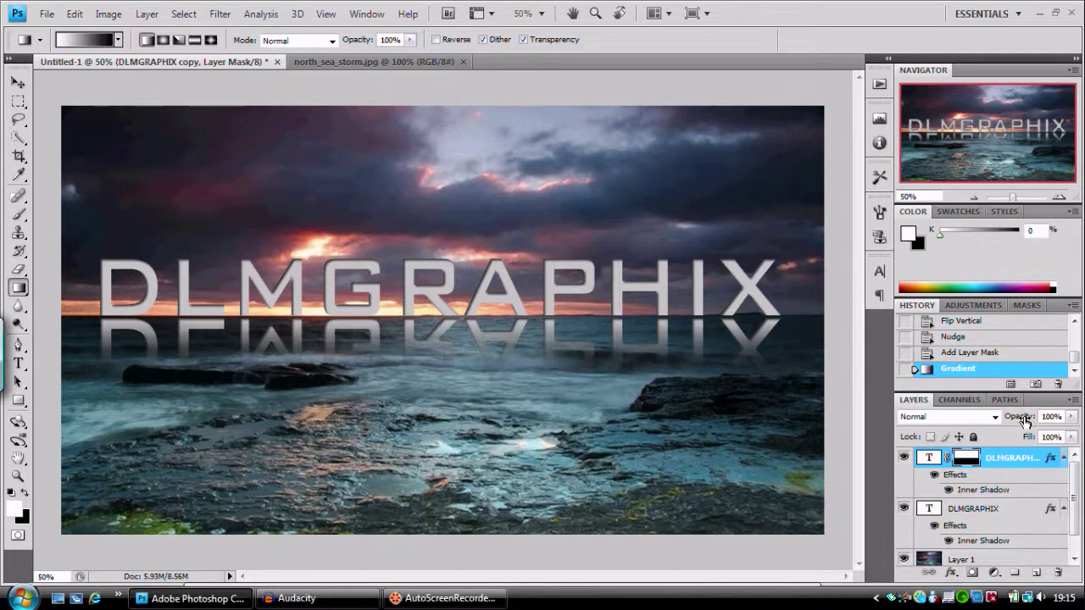
- Scrub the DLMGRAPHIX copy layer's opacity down to 76%
{"action": "mouse_move", "coordinate": [1023, 420]}
{"action": "left_mouse_down"}
{"action": "mouse_move", "coordinate": [1009, 416]}
{"action": "mouse_move", "coordinate": [1049, 421]}
{"action": "mouse_move", "coordinate": [1024, 416]}
{"action": "mouse_move", "coordinate": [1022, 429]}
{"action": "left_mouse_up"}
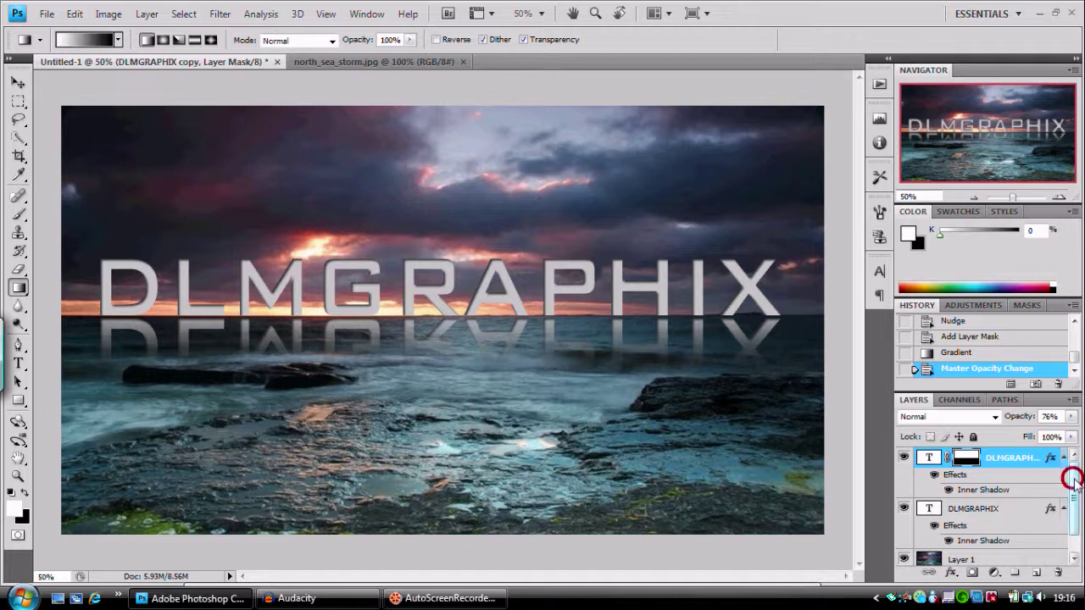
- Open Lighting Effects on Layer 1 and set the light type to Omni
{"action": "left_click_drag", "start_coordinate": [1072, 477], "coordinate": [1073, 513]}
{"action": "left_click", "coordinate": [1006, 540]}
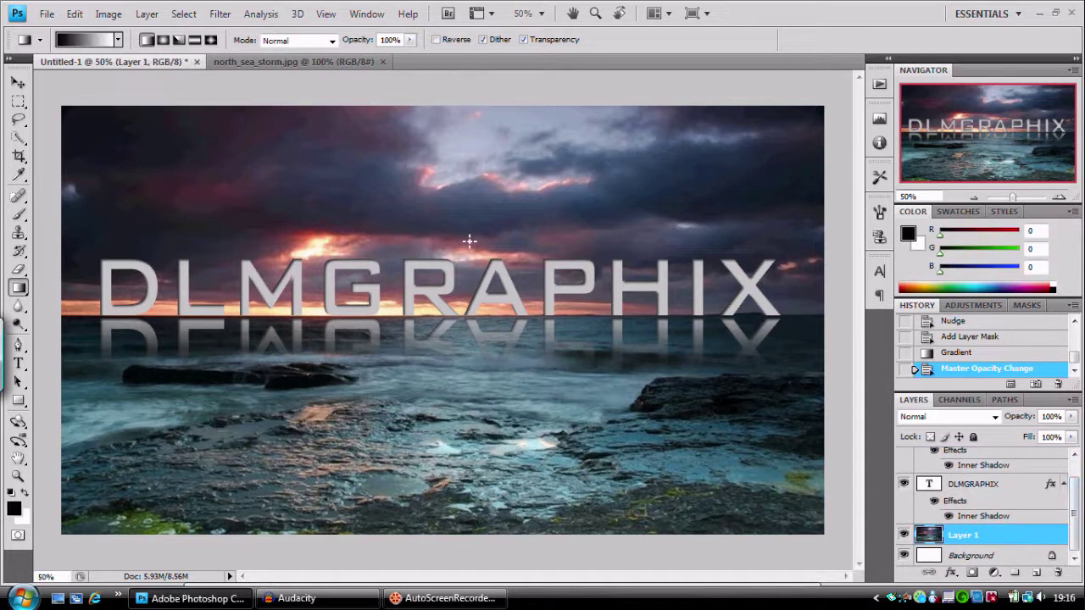
{"action": "left_click", "coordinate": [220, 14]}
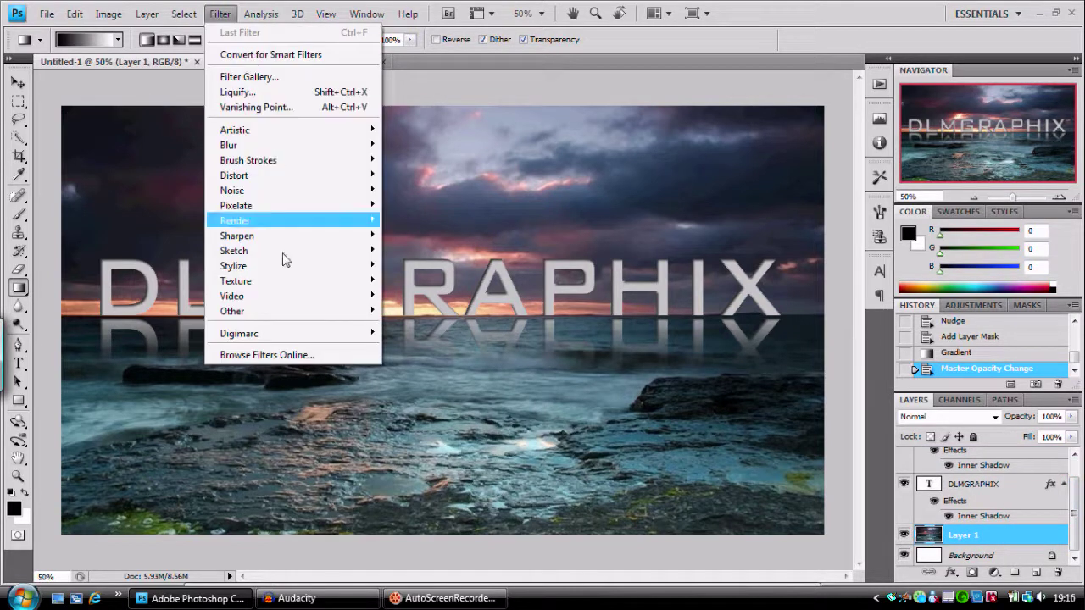
{"action": "mouse_move", "coordinate": [273, 222]}
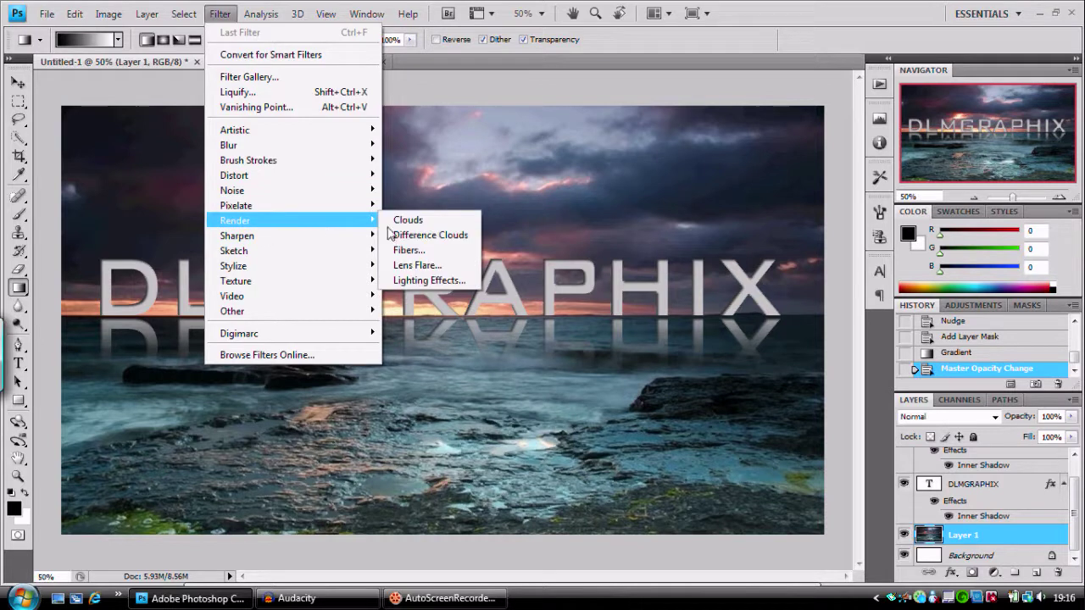
{"action": "left_click", "coordinate": [440, 281]}
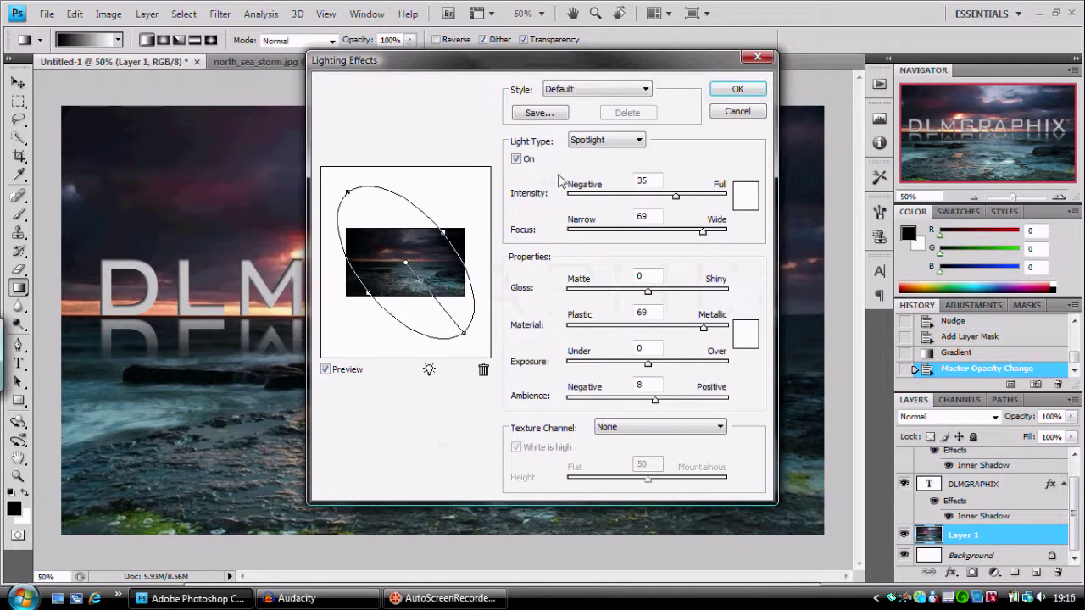
{"action": "left_click", "coordinate": [594, 142]}
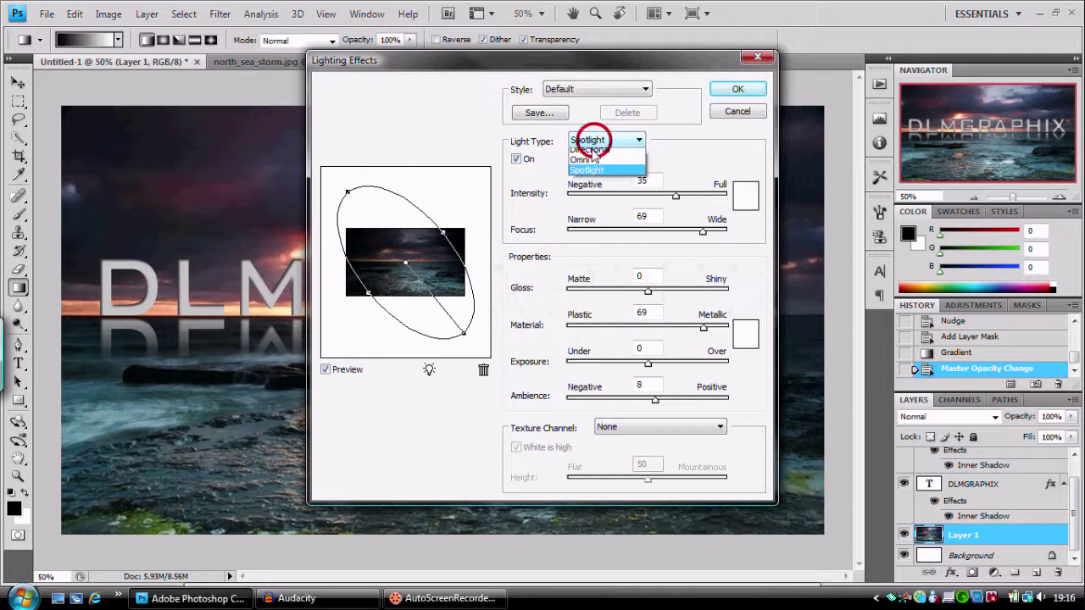
{"action": "left_click", "coordinate": [590, 166]}
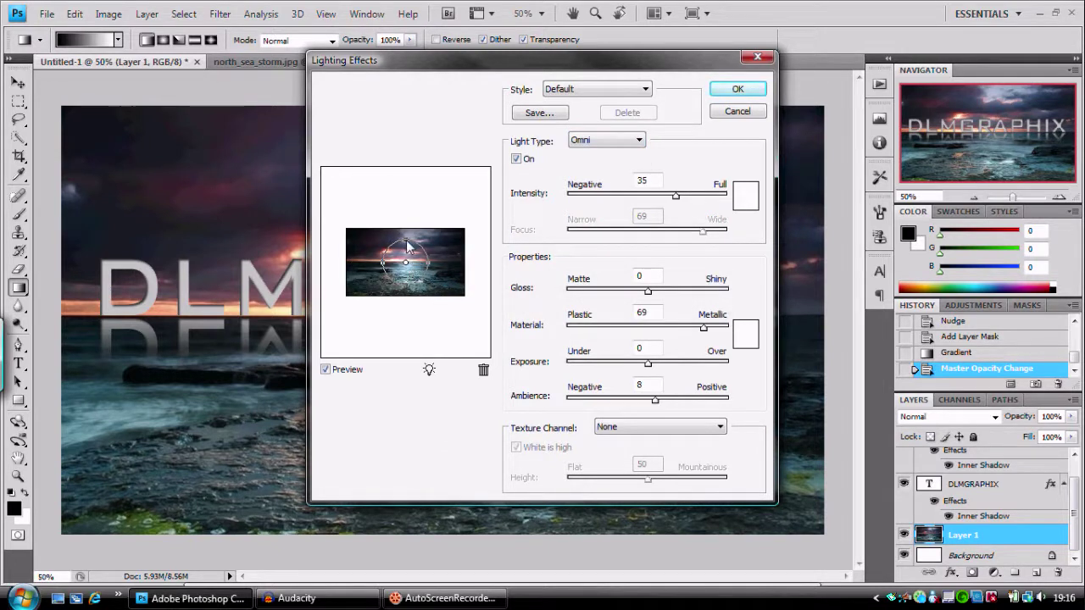
- Enlarge the omni light circle and raise Gloss to 52, comparing with the preview toggled
{"action": "left_click_drag", "start_coordinate": [409, 242], "coordinate": [406, 228]}
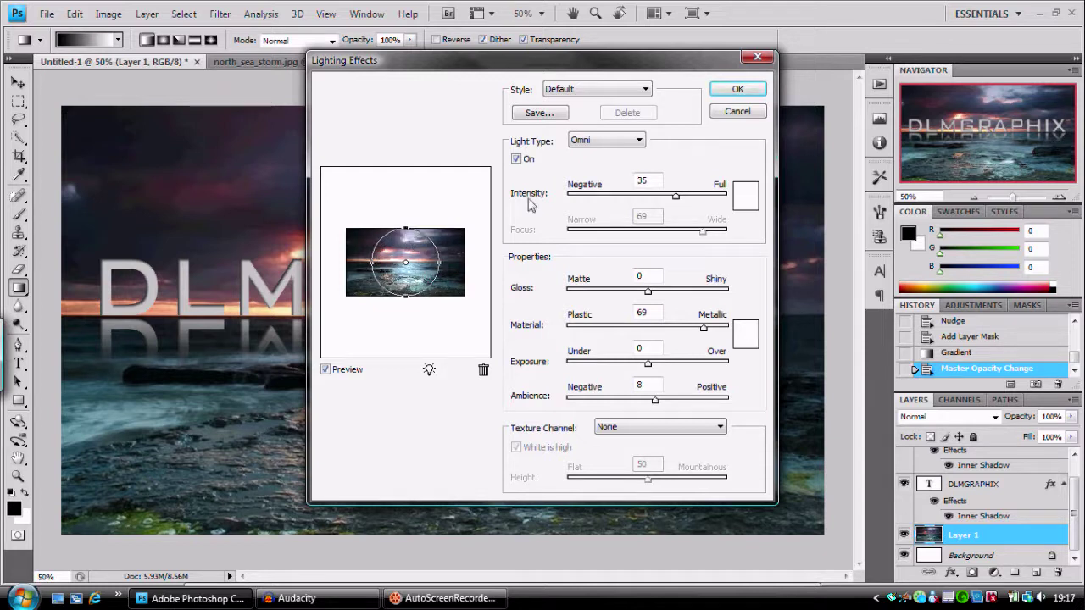
{"action": "mouse_move", "coordinate": [406, 234]}
{"action": "left_mouse_down"}
{"action": "mouse_move", "coordinate": [404, 222]}
{"action": "mouse_move", "coordinate": [415, 233]}
{"action": "left_mouse_up"}
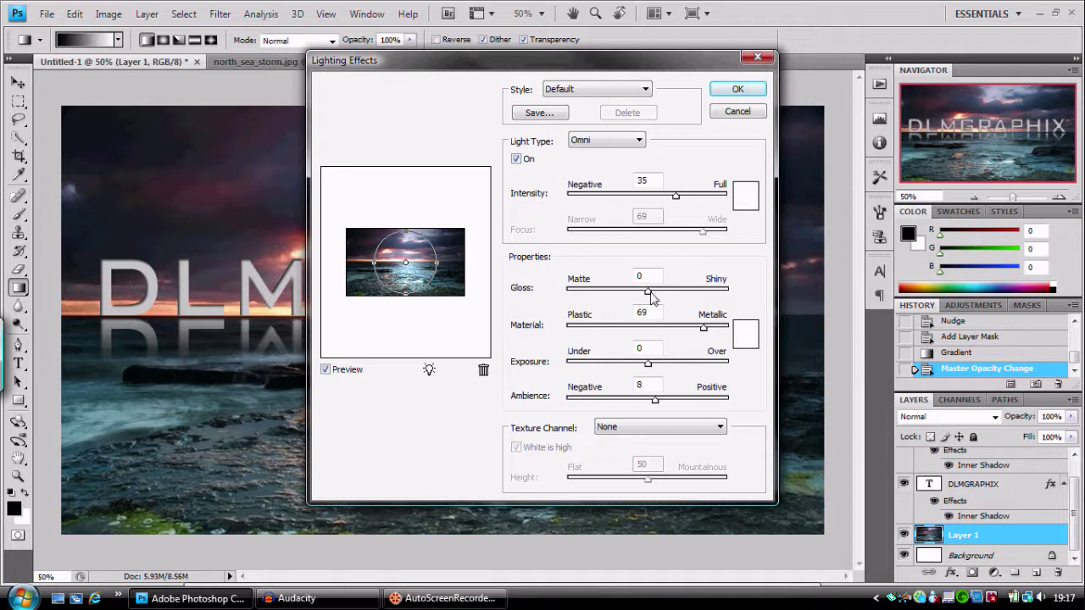
{"action": "left_click_drag", "start_coordinate": [650, 292], "coordinate": [691, 293]}
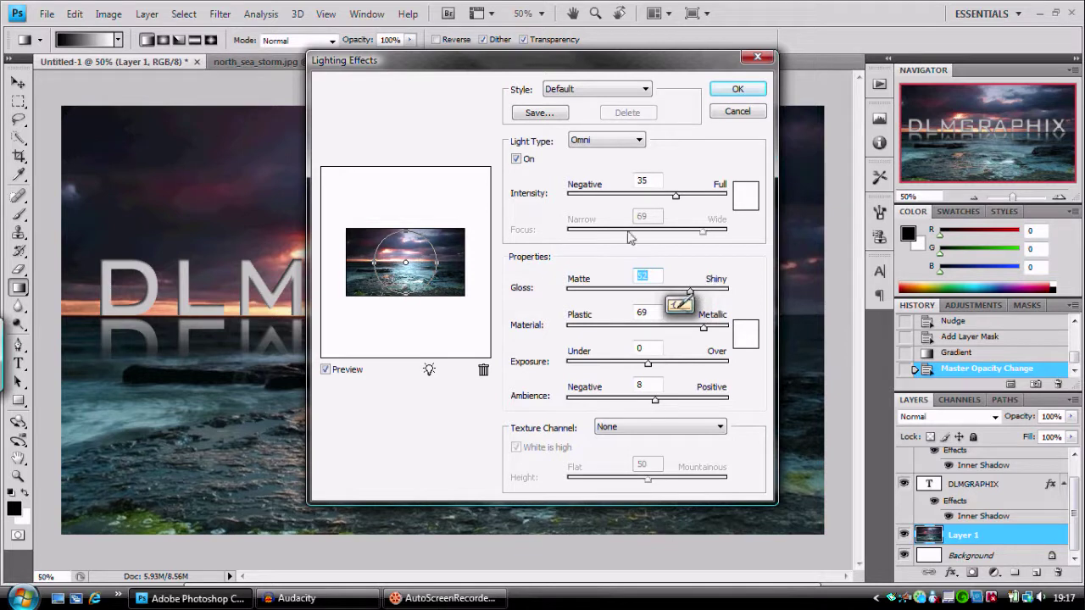
{"action": "left_click", "coordinate": [326, 370]}
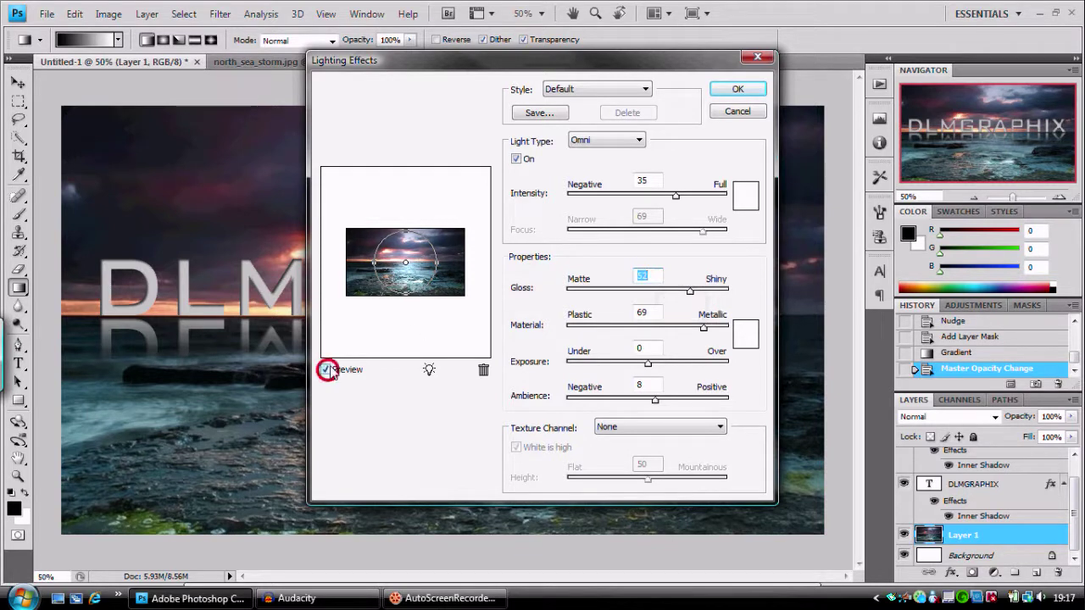
{"action": "left_click", "coordinate": [326, 369]}
{"action": "left_click", "coordinate": [326, 370]}
{"action": "left_click", "coordinate": [327, 370]}
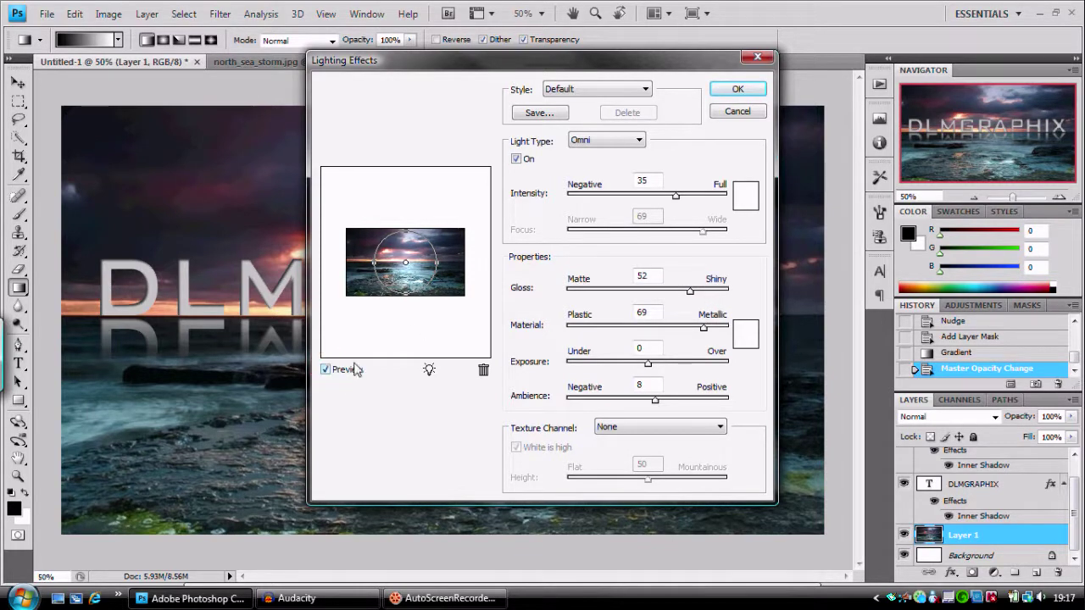
- Fine-tune the omni light's Intensity slider
{"action": "mouse_move", "coordinate": [675, 195]}
{"action": "left_mouse_down"}
{"action": "mouse_move", "coordinate": [694, 197]}
{"action": "mouse_move", "coordinate": [676, 197]}
{"action": "left_mouse_up"}
{"action": "left_click", "coordinate": [691, 195]}
{"action": "left_click", "coordinate": [677, 198]}
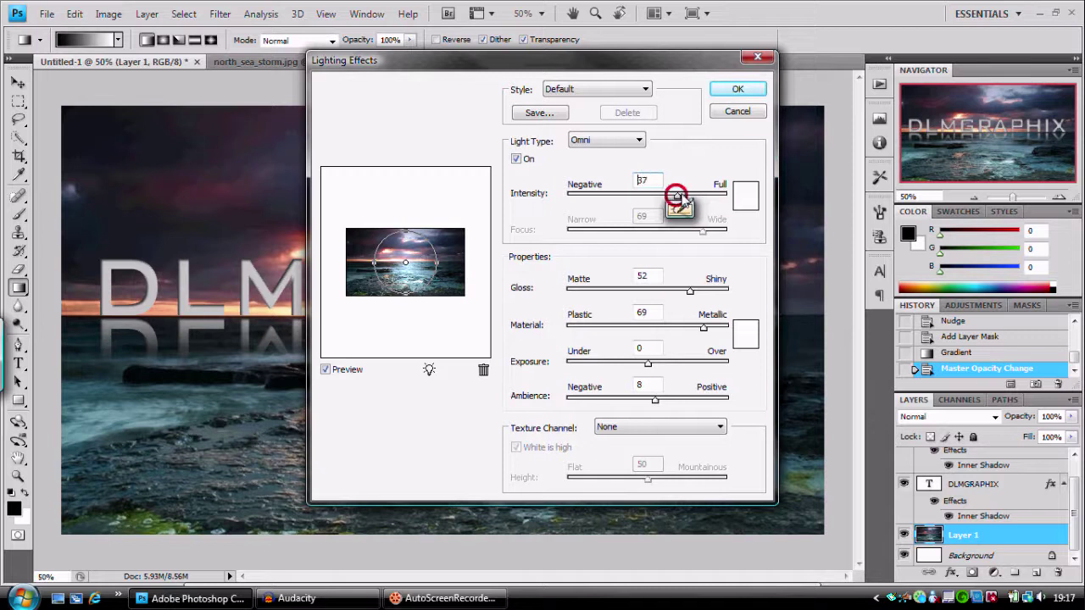
{"action": "left_click", "coordinate": [680, 201]}
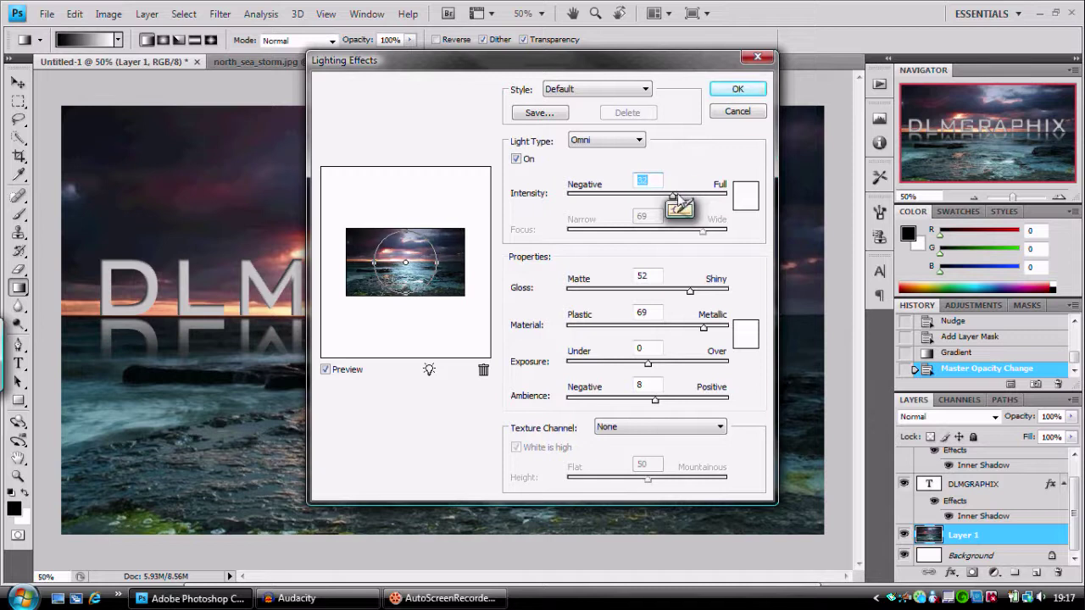
{"action": "left_click", "coordinate": [675, 196]}
- Apply the Omni lighting, then add a second pass with Intensity 34 and a slightly smaller light
{"action": "left_click", "coordinate": [729, 91]}
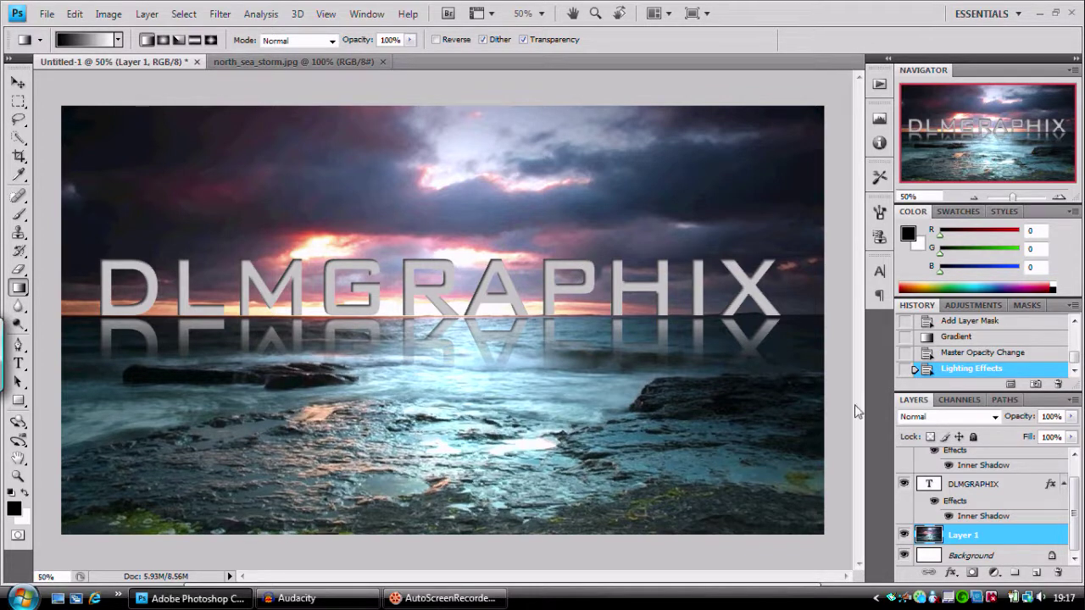
{"action": "left_click", "coordinate": [184, 13]}
{"action": "mouse_move", "coordinate": [220, 14]}
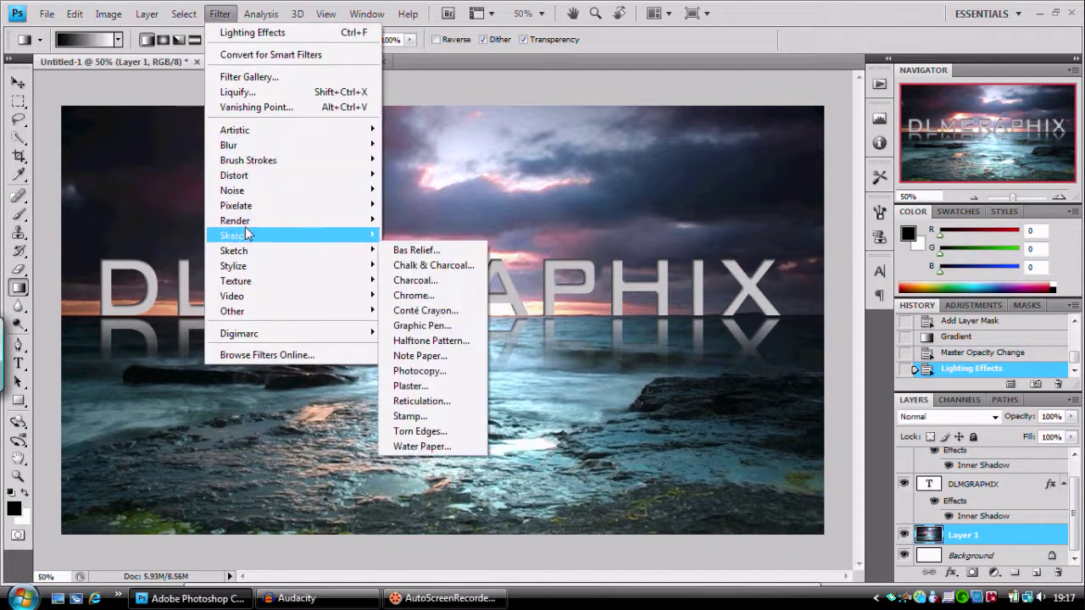
{"action": "mouse_move", "coordinate": [246, 222]}
{"action": "left_click", "coordinate": [444, 288]}
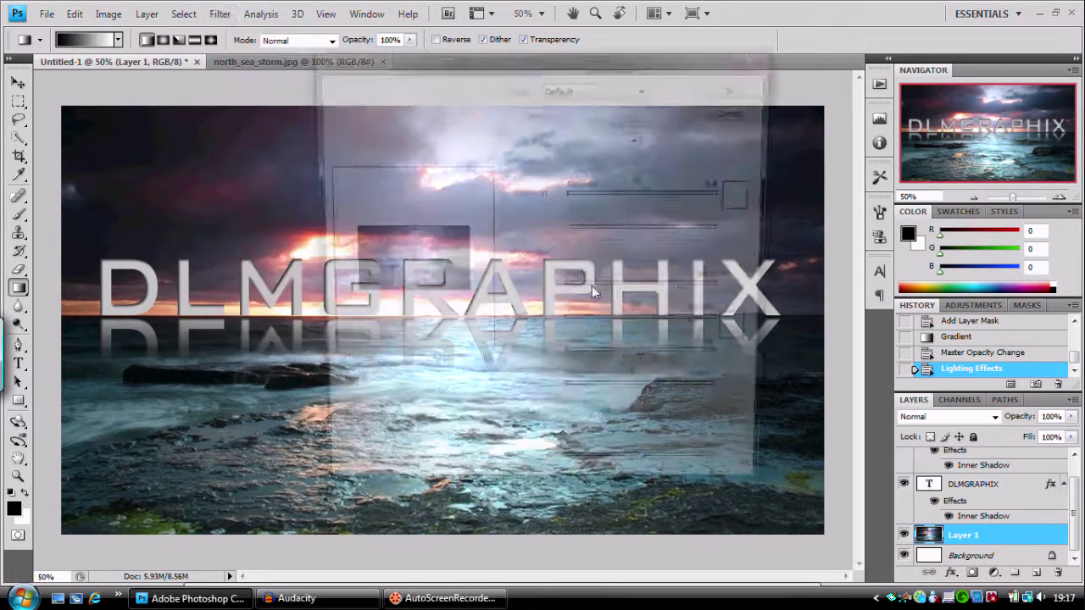
{"action": "left_click", "coordinate": [678, 197]}
{"action": "left_click_drag", "start_coordinate": [678, 197], "coordinate": [678, 200]}
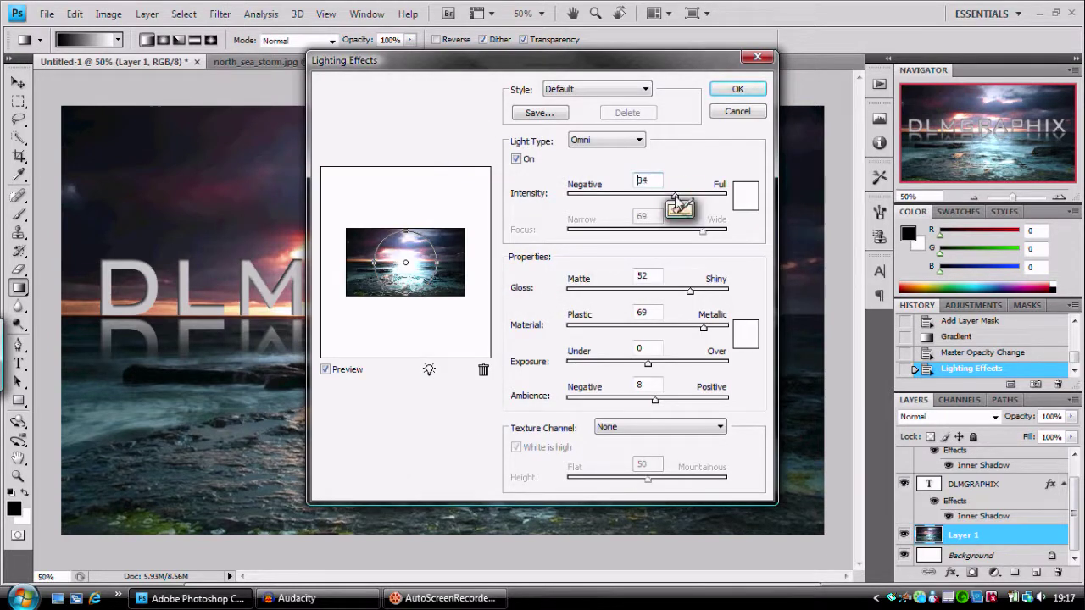
{"action": "left_click_drag", "start_coordinate": [407, 238], "coordinate": [407, 236]}
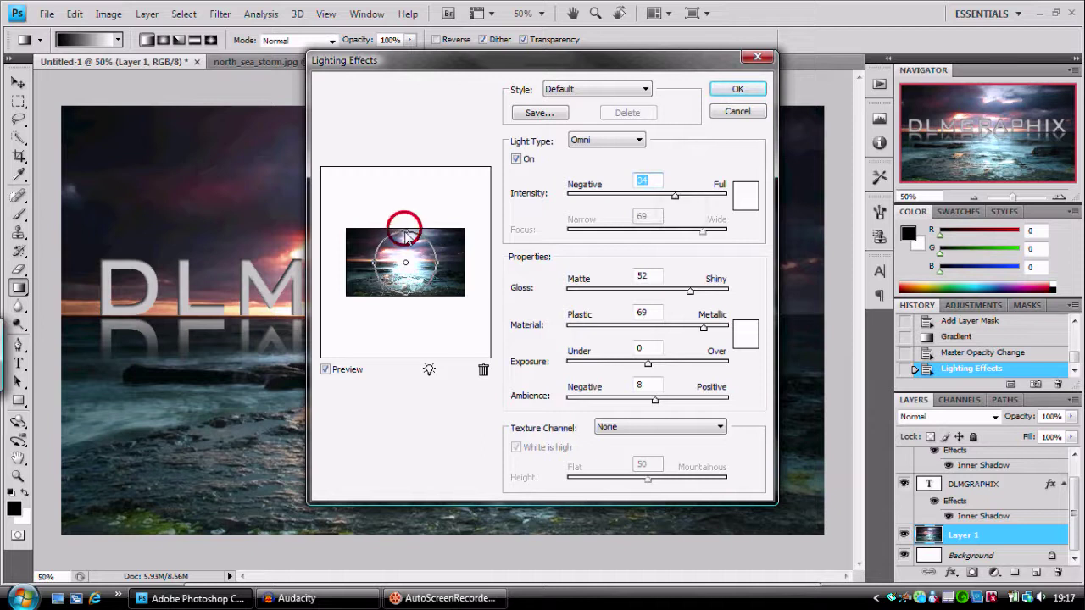
{"action": "left_click", "coordinate": [730, 90]}
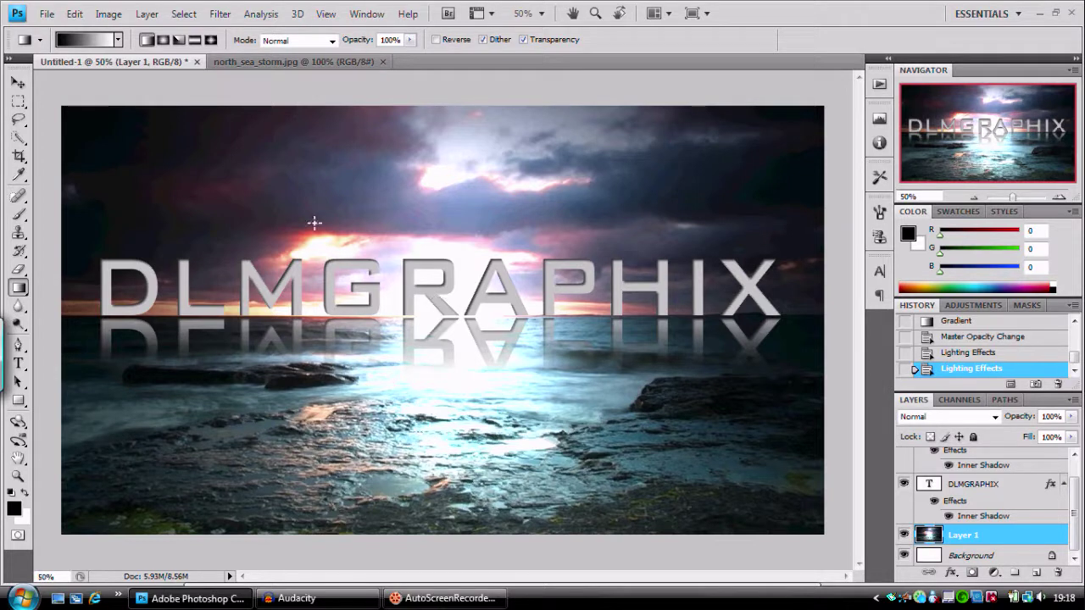
- Render a Lens Flare on the horizon with the 50-300mm Zoom lens at brightness 86
{"action": "left_click", "coordinate": [219, 14]}
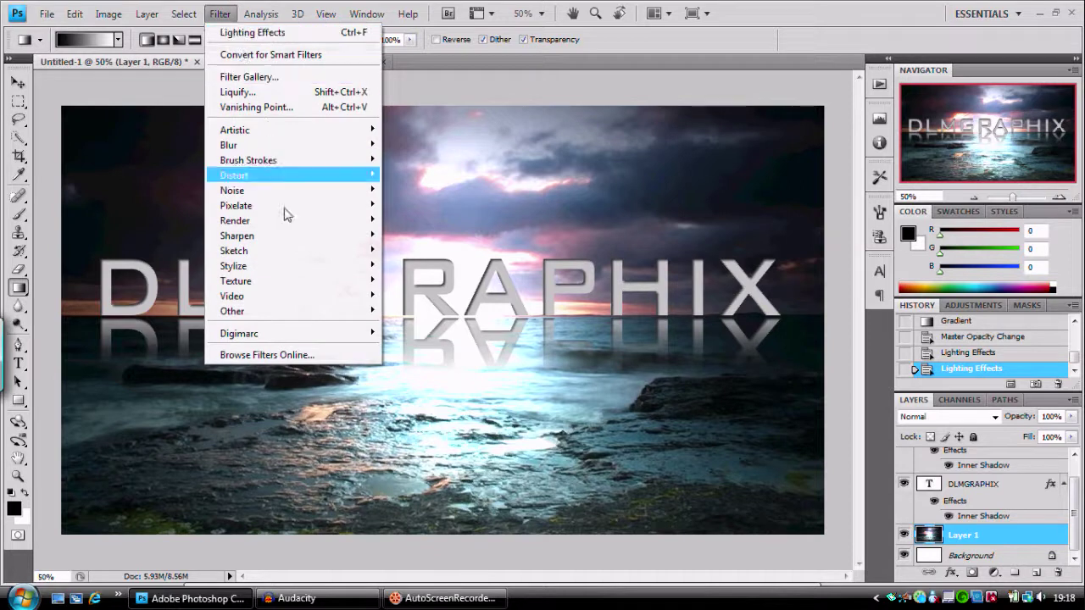
{"action": "mouse_move", "coordinate": [274, 222]}
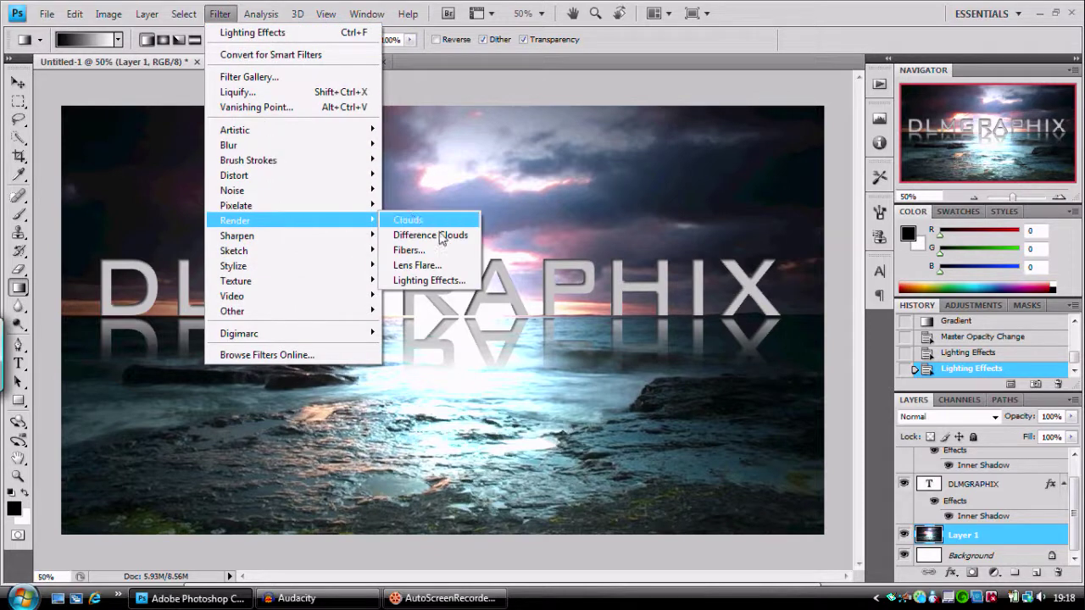
{"action": "left_click", "coordinate": [442, 267]}
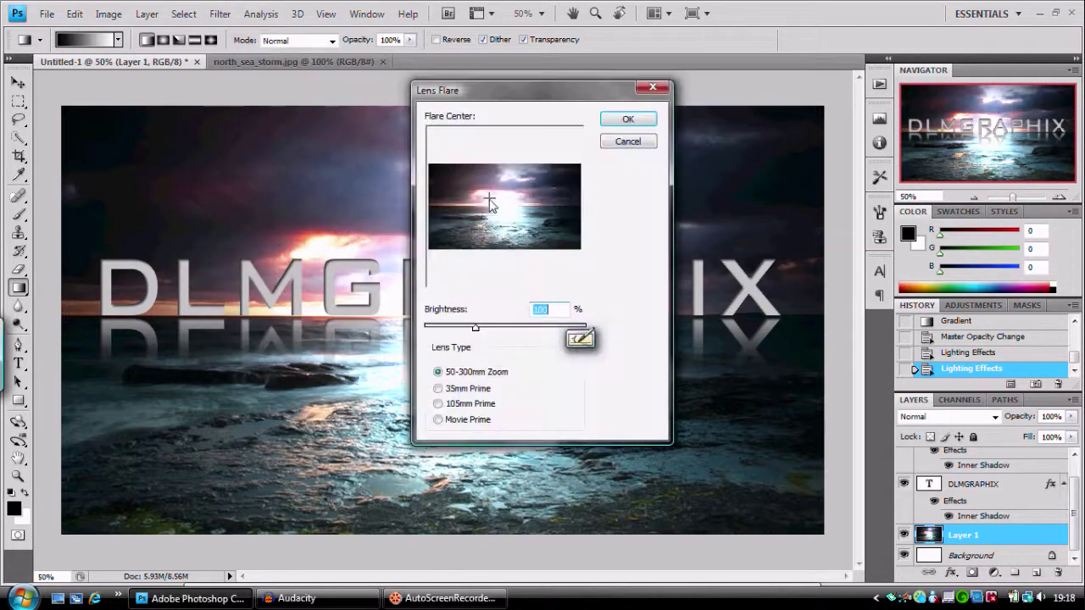
{"action": "left_click_drag", "start_coordinate": [492, 201], "coordinate": [505, 203]}
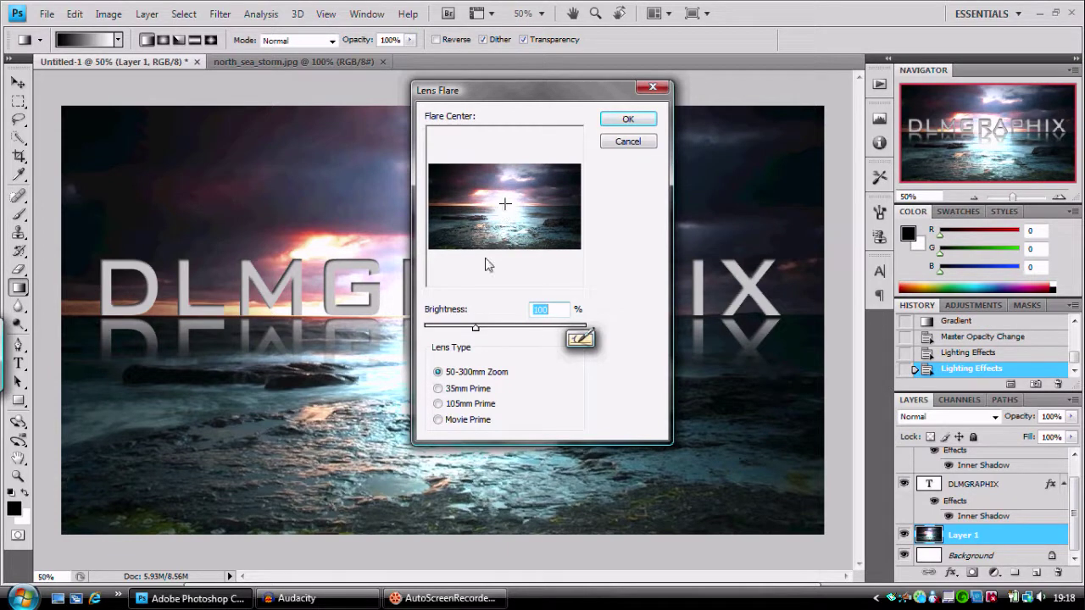
{"action": "left_click", "coordinate": [438, 404]}
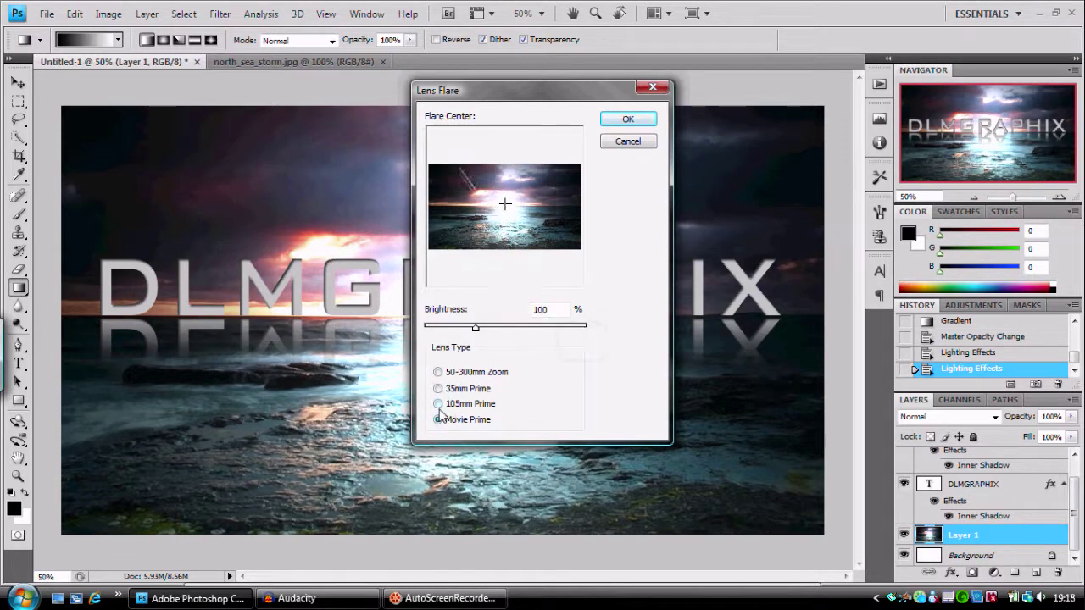
{"action": "left_click", "coordinate": [438, 388]}
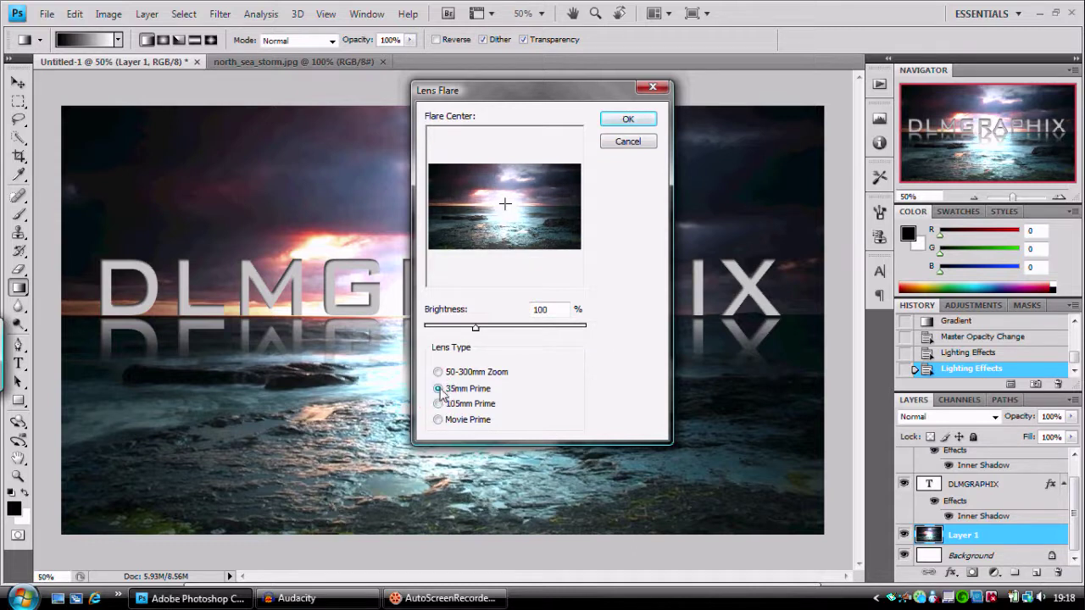
{"action": "left_click", "coordinate": [438, 373]}
{"action": "left_click_drag", "start_coordinate": [476, 332], "coordinate": [464, 330]}
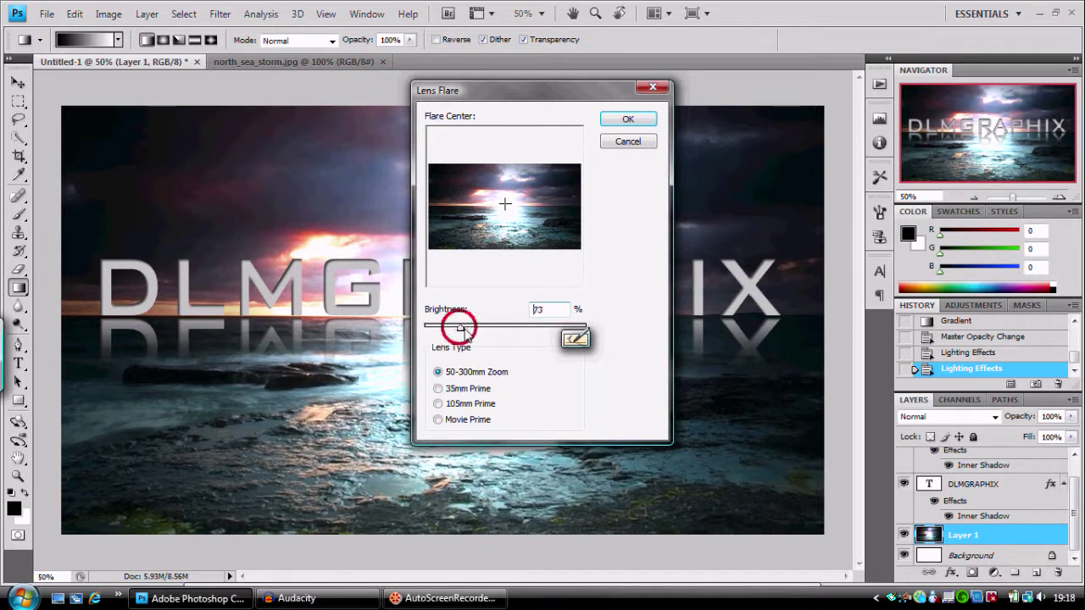
{"action": "left_click", "coordinate": [627, 120]}
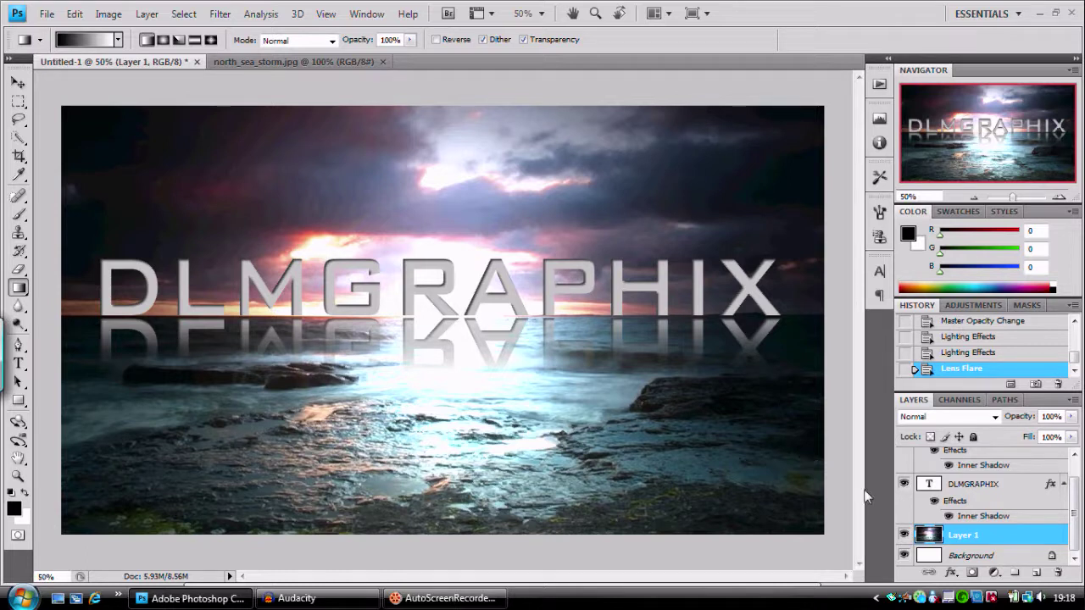
- Select the DLMGRAPHIX copy's mask and nudge the reflection up a few pixels with the Move tool
{"action": "scroll", "coordinate": [1075, 474], "scroll_direction": "up", "scroll_amount": 1}
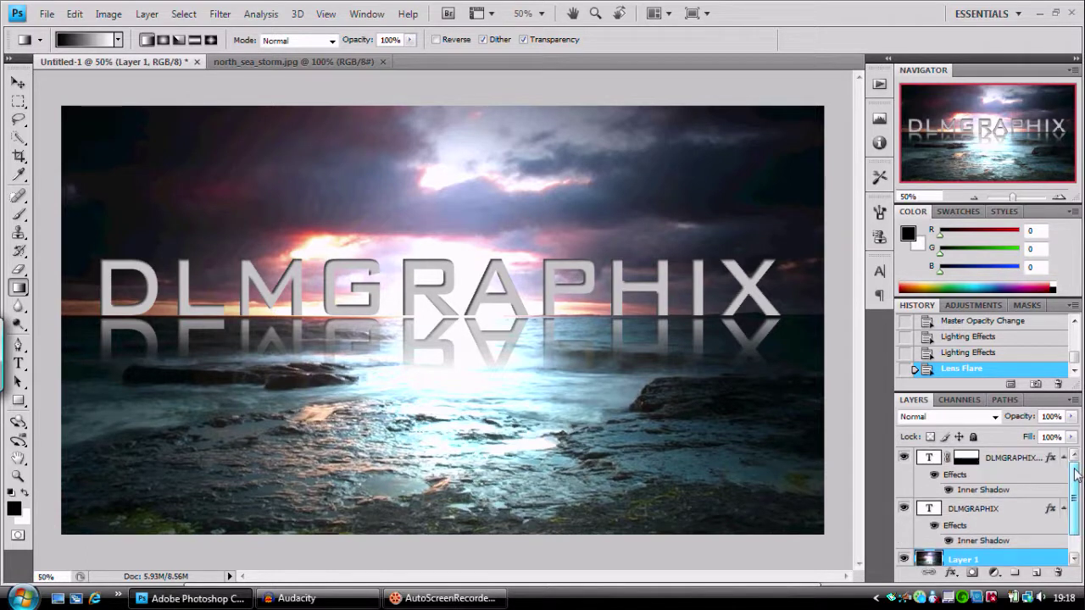
{"action": "left_click", "coordinate": [932, 466]}
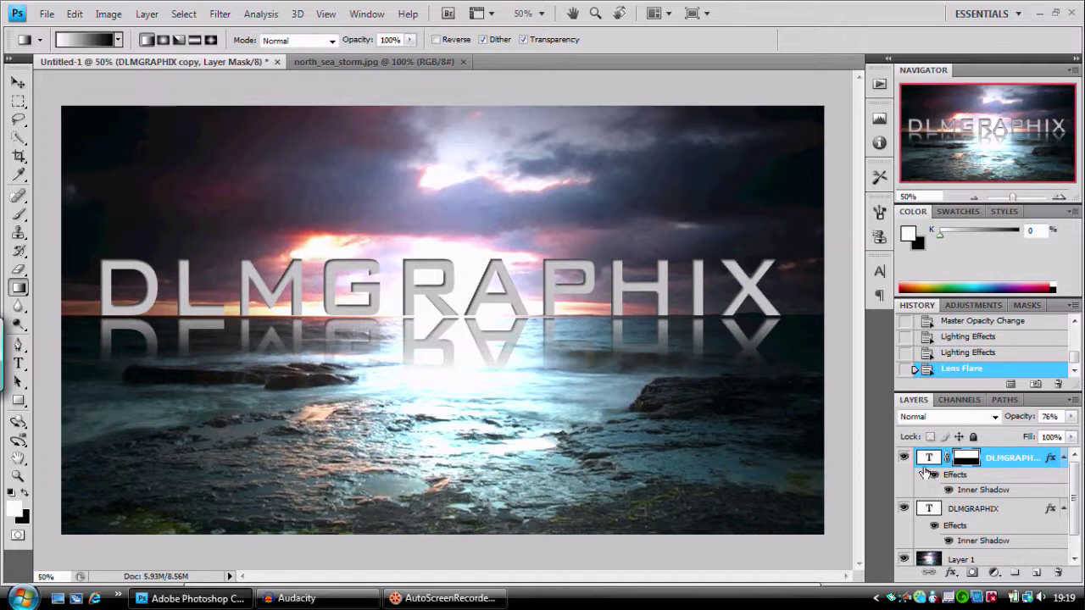
{"action": "left_click", "coordinate": [18, 82]}
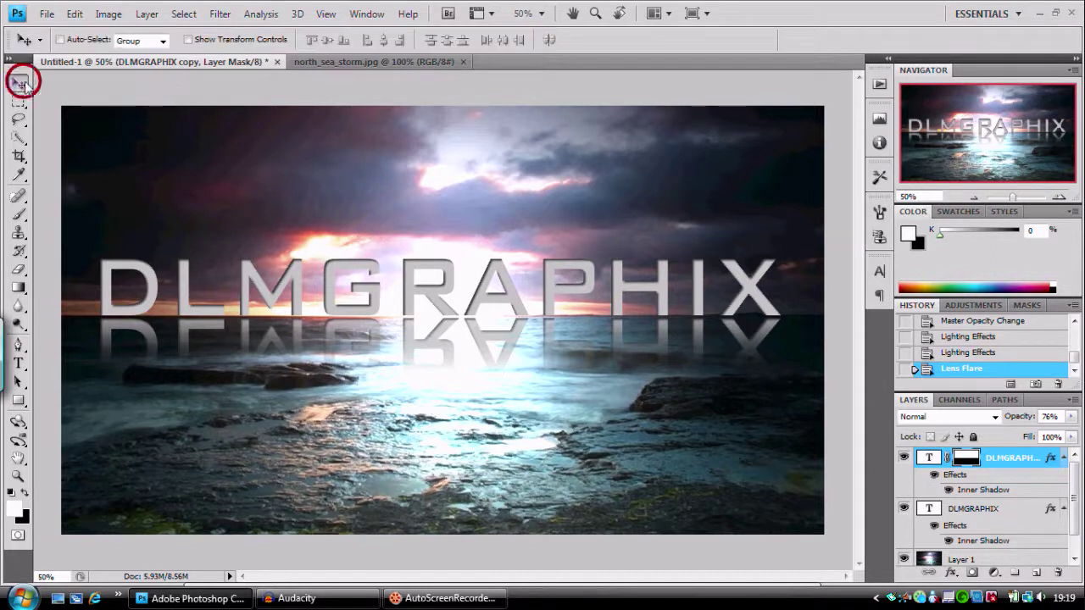
{"action": "left_click", "coordinate": [443, 331]}
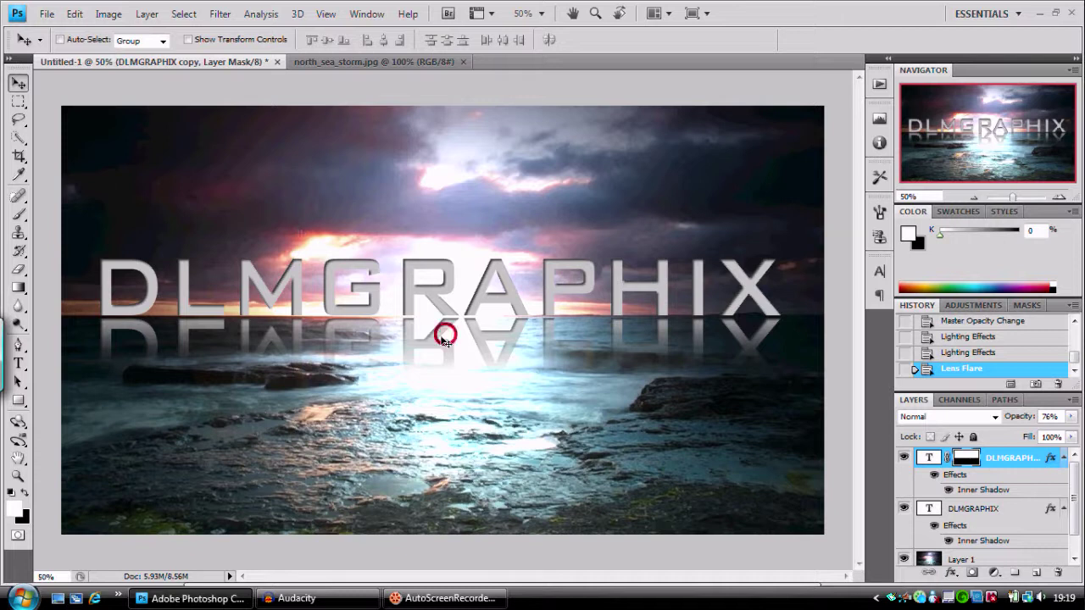
{"action": "left_click", "coordinate": [442, 334]}
{"action": "left_click_drag", "start_coordinate": [442, 334], "coordinate": [443, 334]}
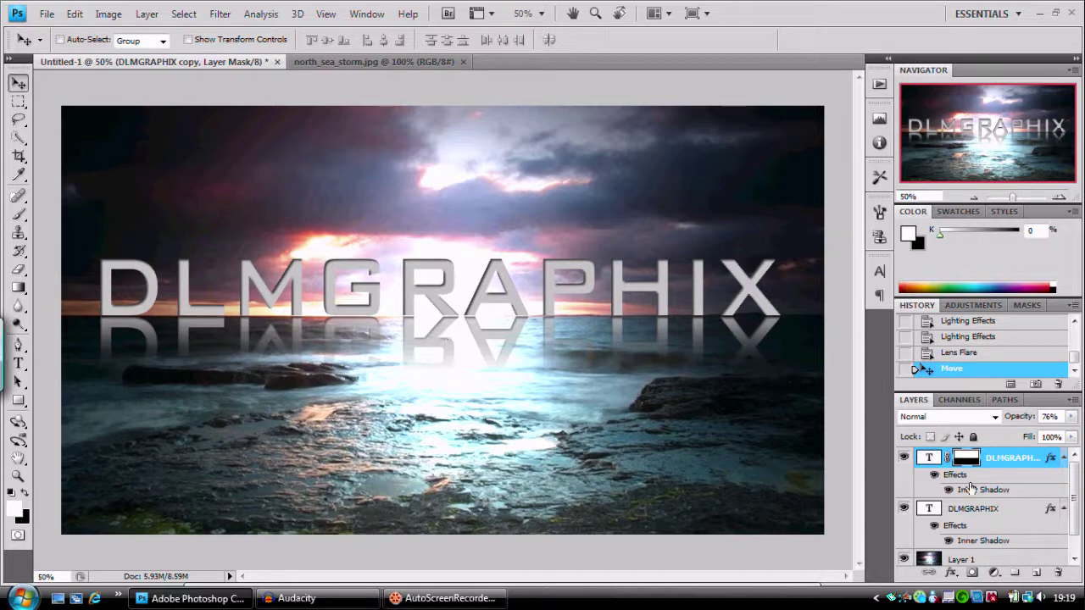
- Retype the main title as DLLKASSDKLAS and commit it
{"action": "double_click", "coordinate": [931, 509]}
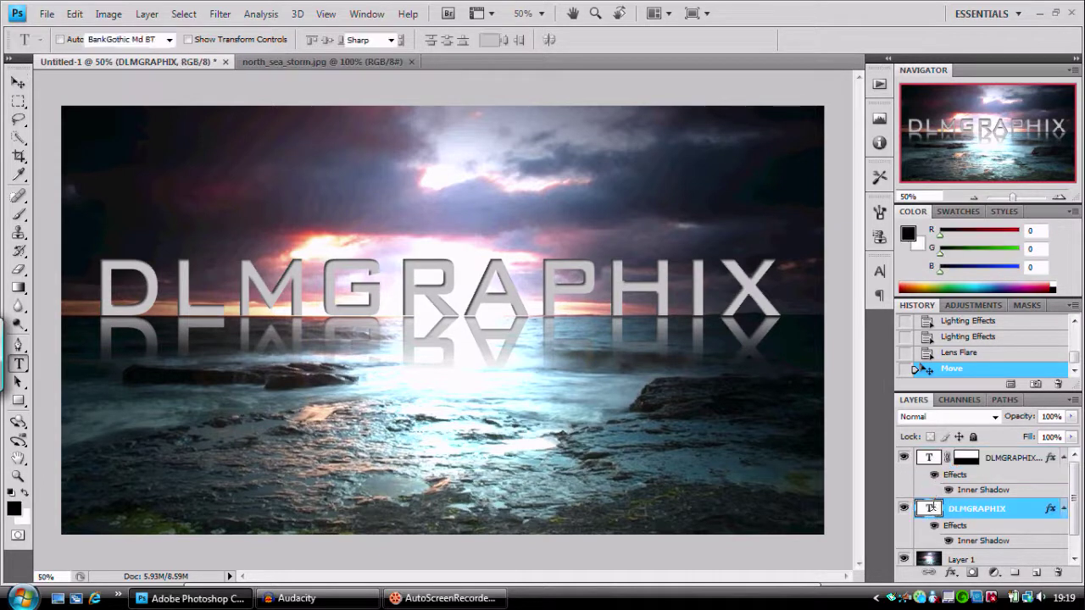
{"action": "left_click", "coordinate": [930, 512]}
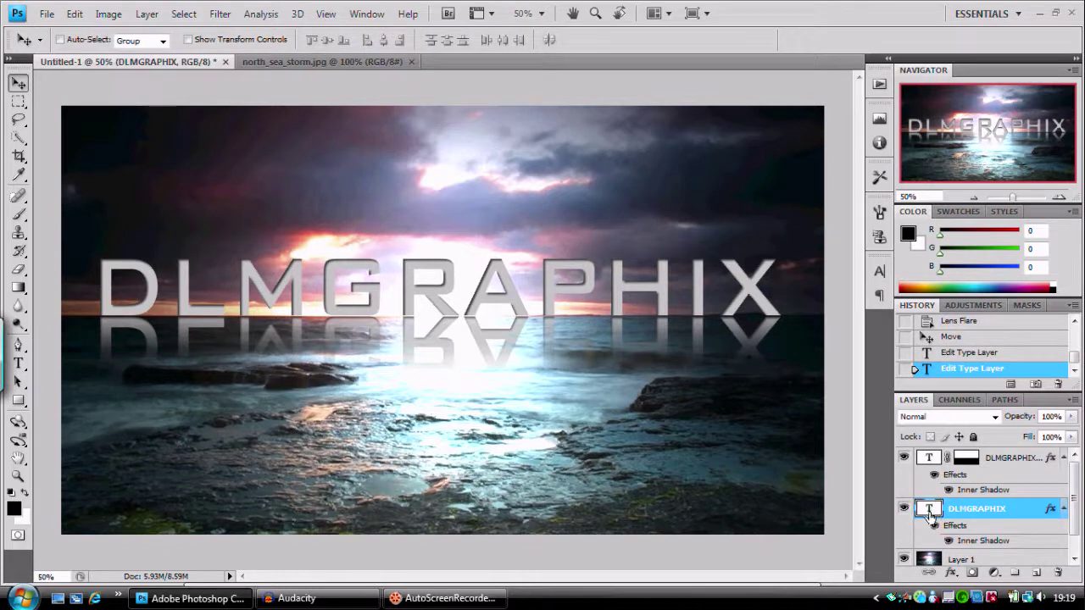
{"action": "double_click", "coordinate": [930, 510]}
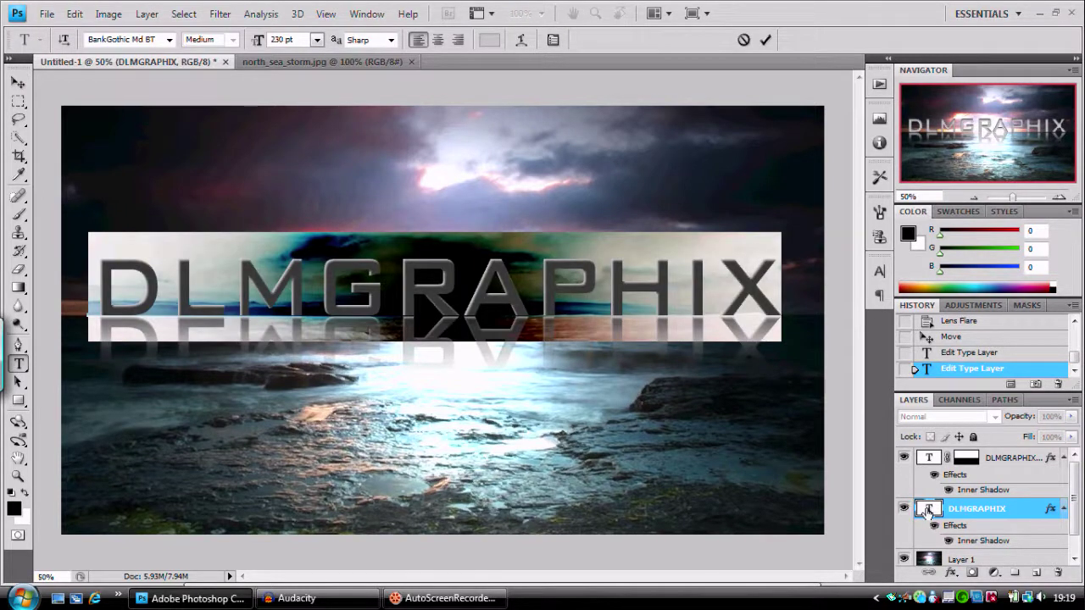
{"action": "key", "text": "BackSpace"}
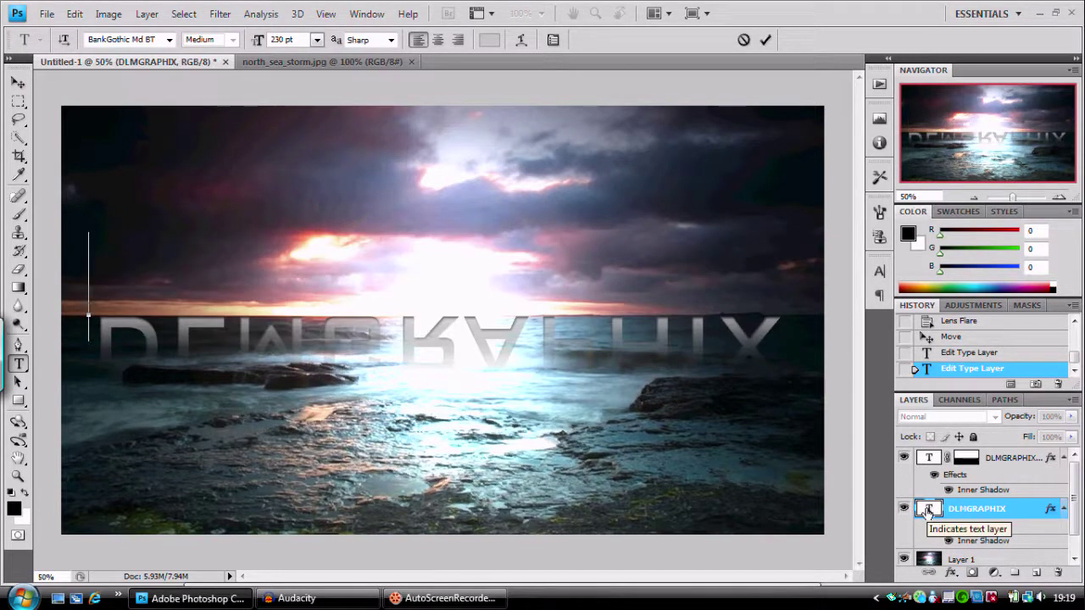
{"action": "type", "text": "DLLKAS"}
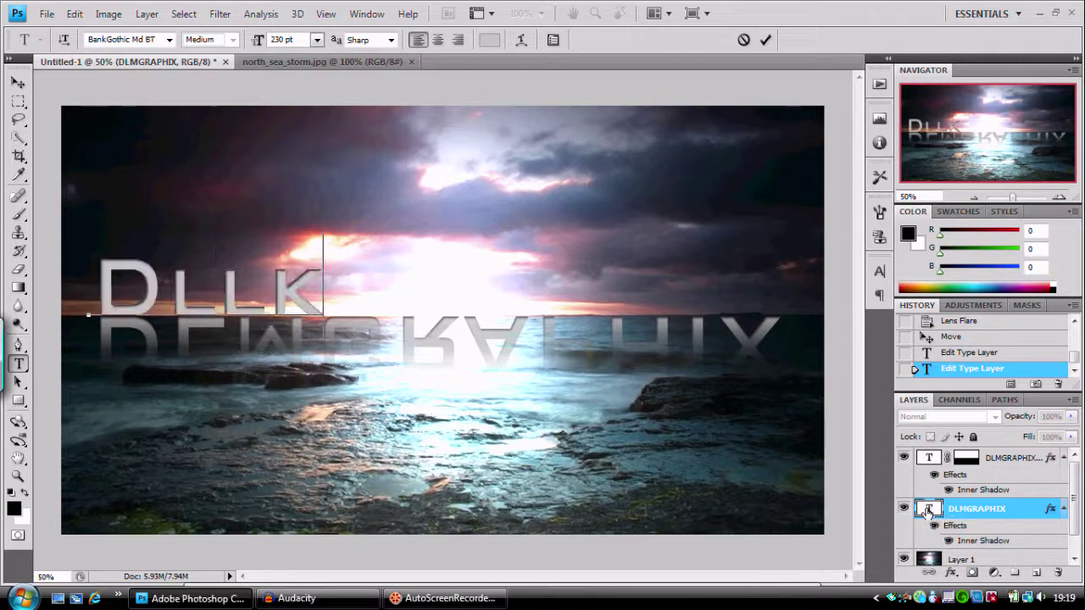
{"action": "type", "text": "SDKLAS"}
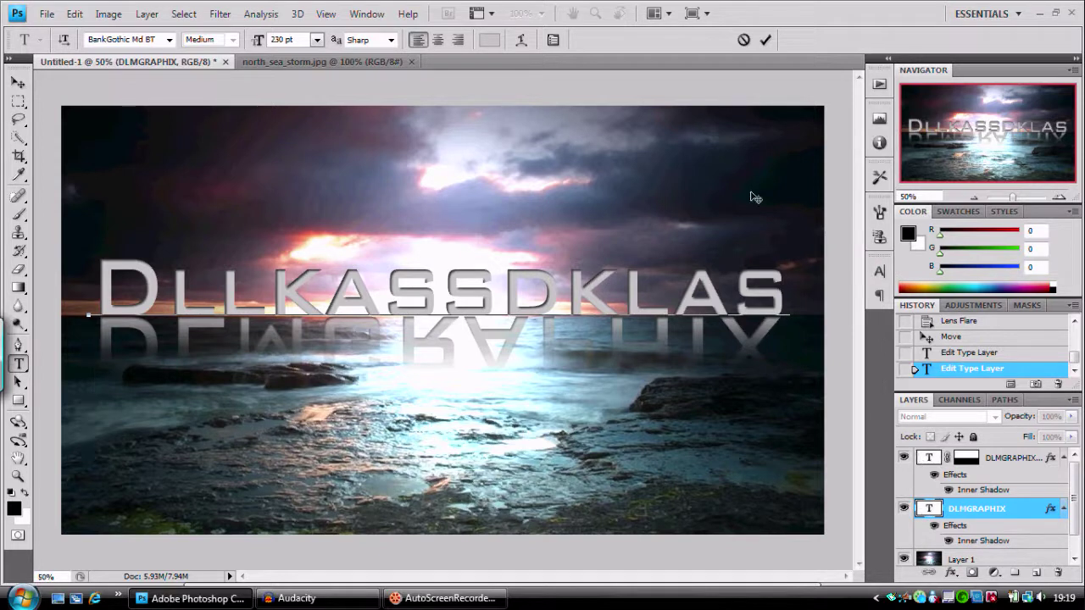
{"action": "left_click", "coordinate": [765, 40]}
{"action": "key", "text": "v"}
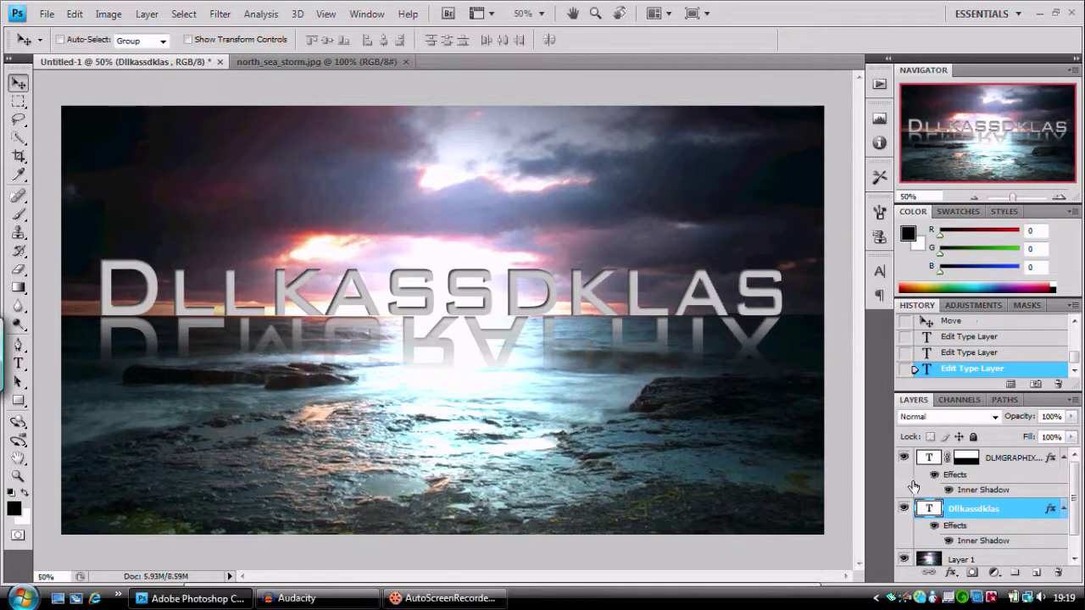
- Replace the reflection copy's text with Dllkassdklas
{"action": "double_click", "coordinate": [930, 459]}
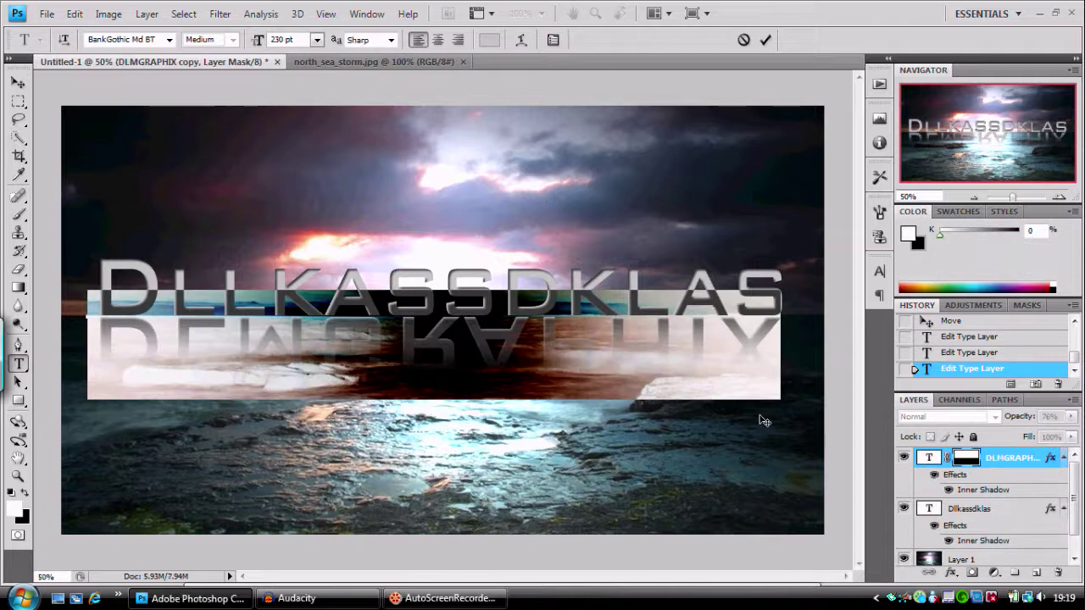
{"action": "key", "text": "BackSpace"}
{"action": "type", "text": "Dllkass"}
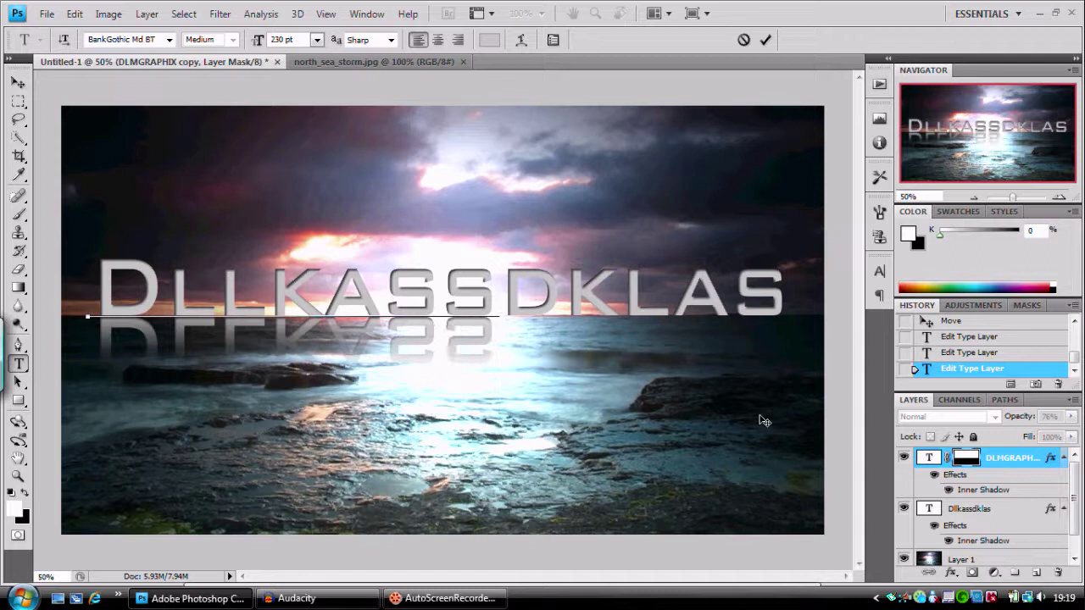
{"action": "type", "text": "dklas"}
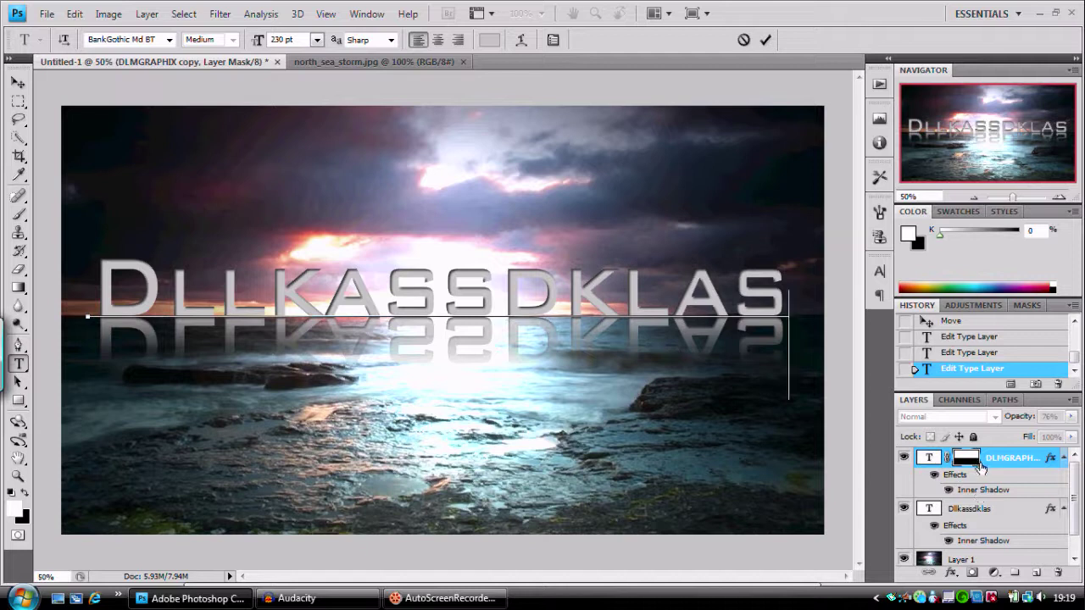
- Revert the History to the Lens Flare state, restoring the DLMGRAPHIX wording
{"action": "left_click", "coordinate": [985, 337]}
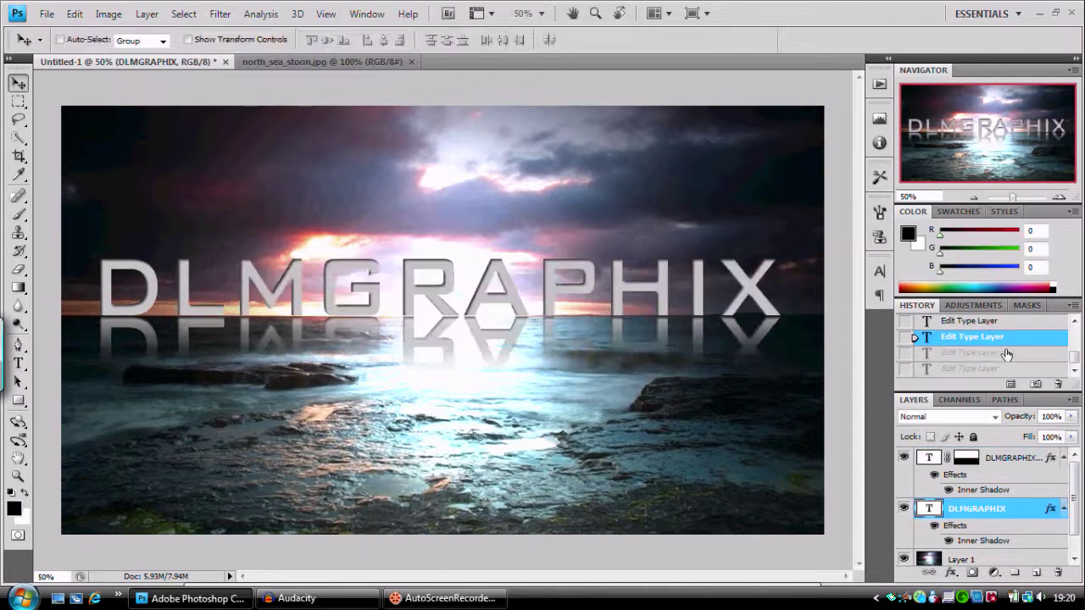
{"action": "scroll", "coordinate": [1068, 354], "scroll_direction": "up", "scroll_amount": 2}
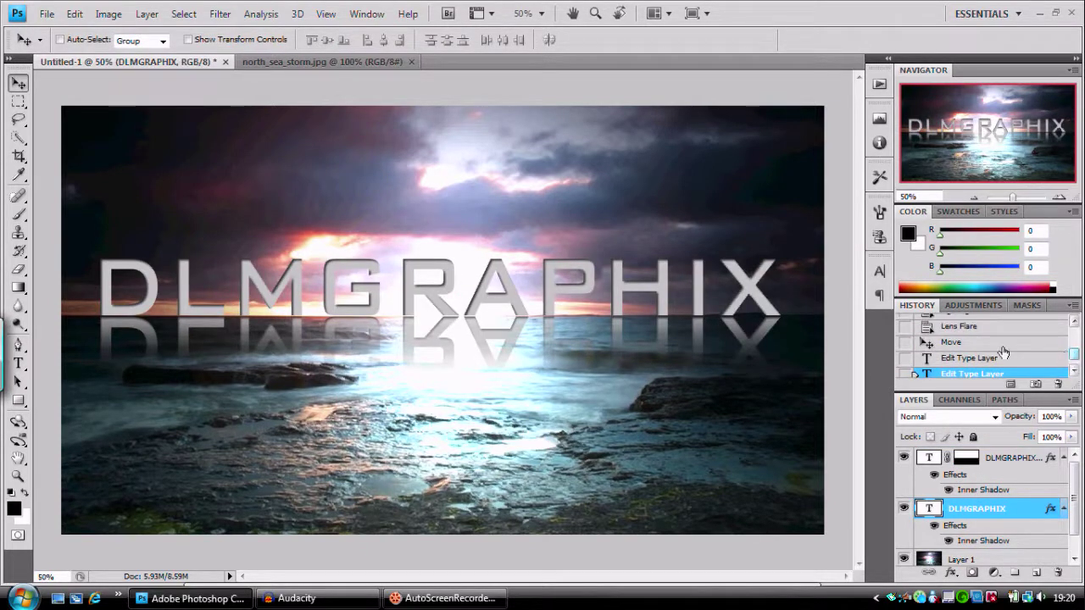
{"action": "left_click", "coordinate": [991, 343]}
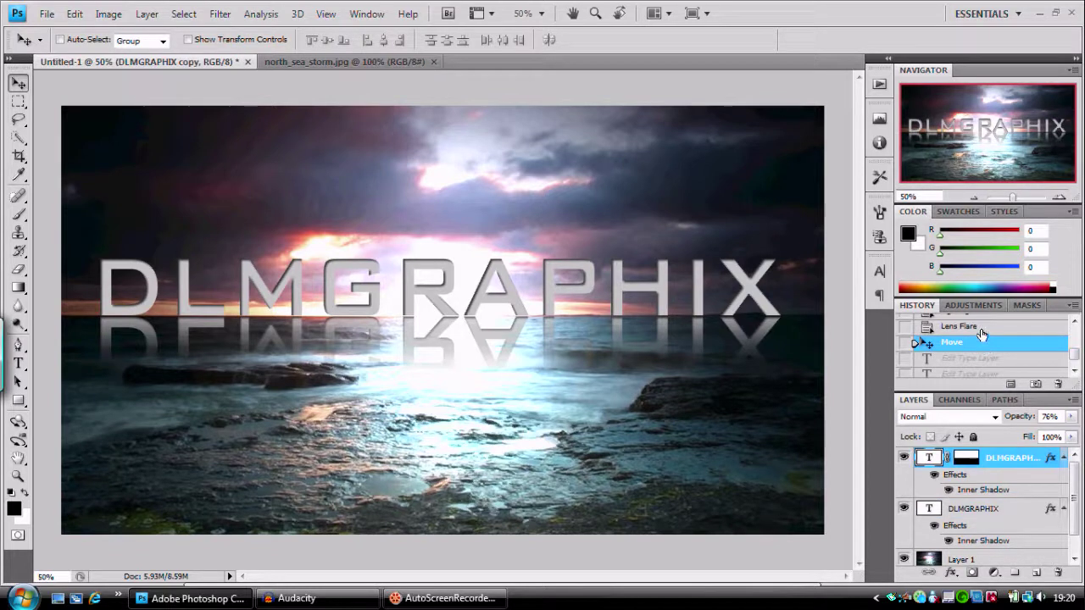
{"action": "left_click", "coordinate": [984, 329]}
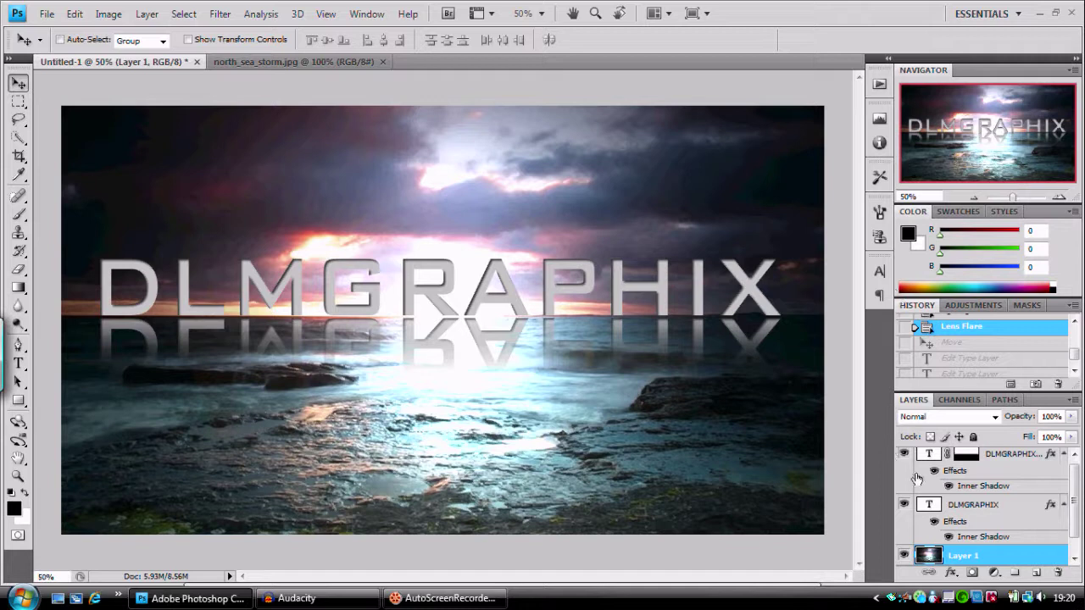
- Select the main title text and retype it as Subscribe
{"action": "double_click", "coordinate": [930, 504]}
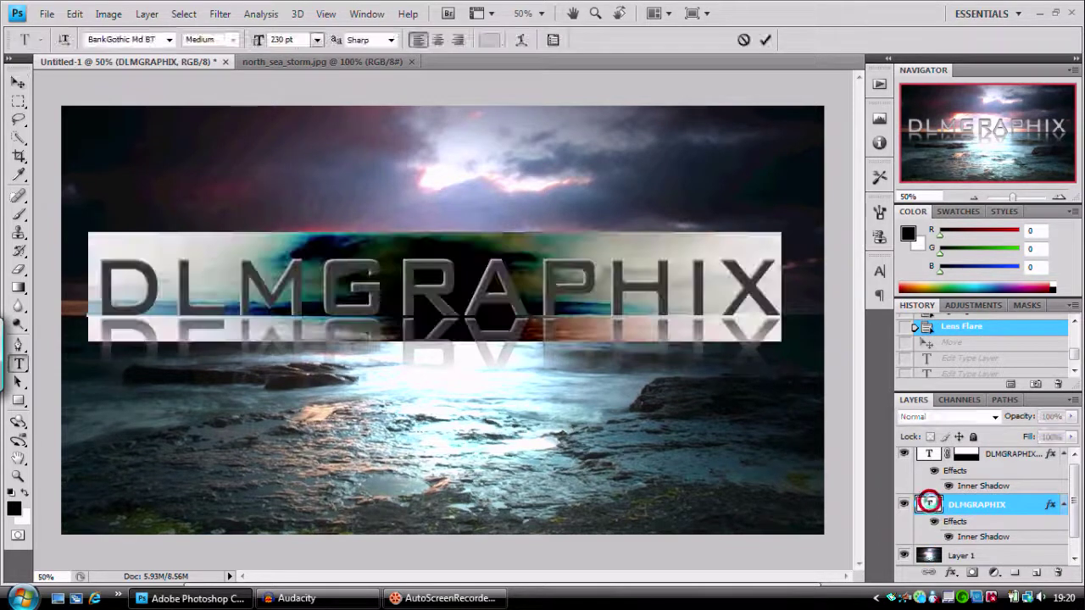
{"action": "key", "text": "ctrl+Return"}
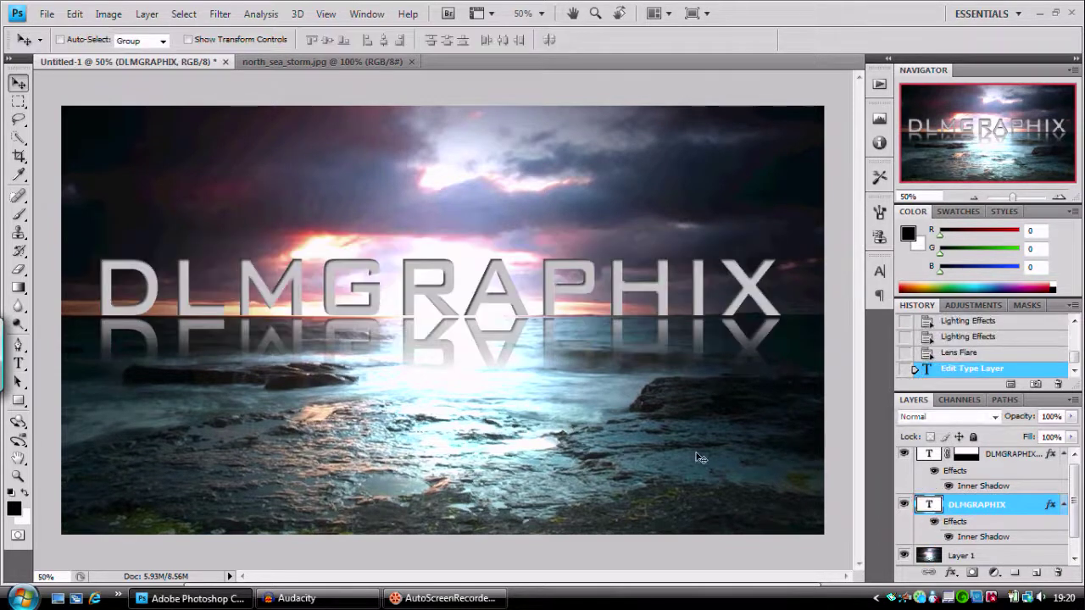
{"action": "double_click", "coordinate": [930, 507]}
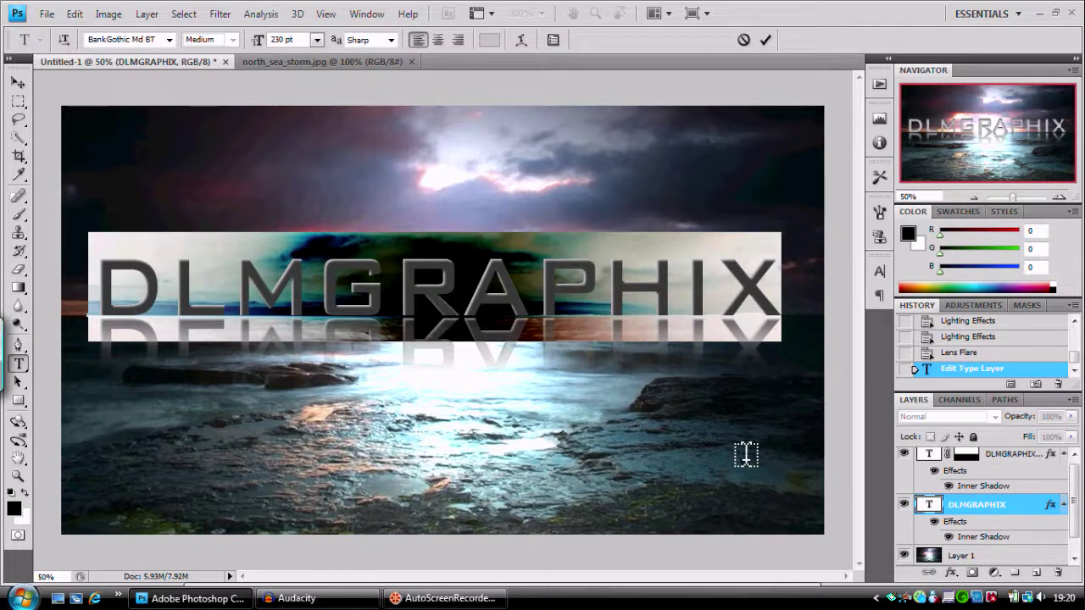
{"action": "type", "text": "T"}
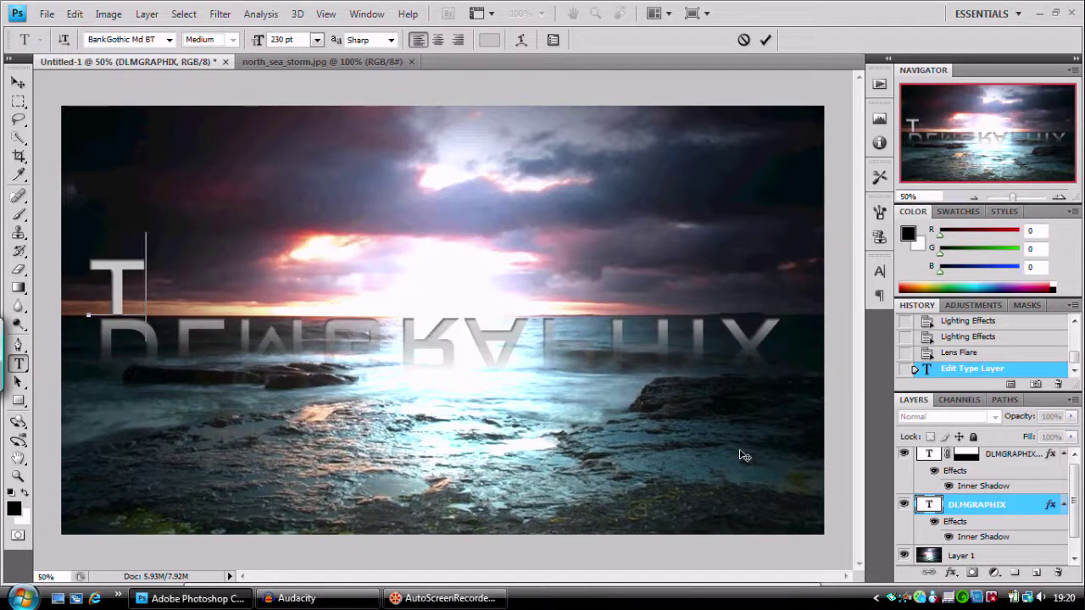
{"action": "key", "text": "BackSpace"}
{"action": "type", "text": "Subscribe"}
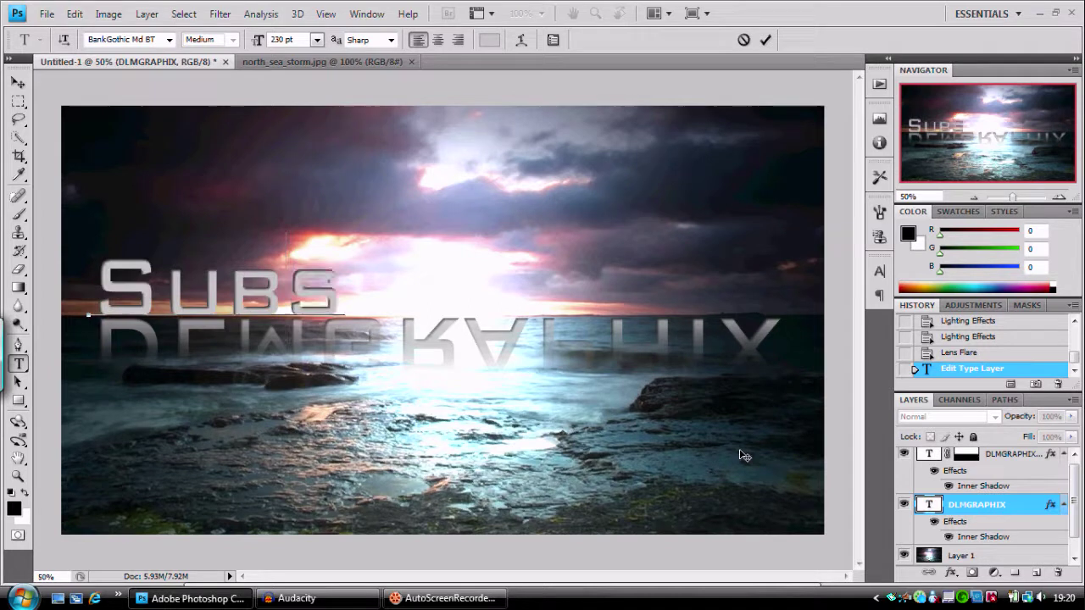